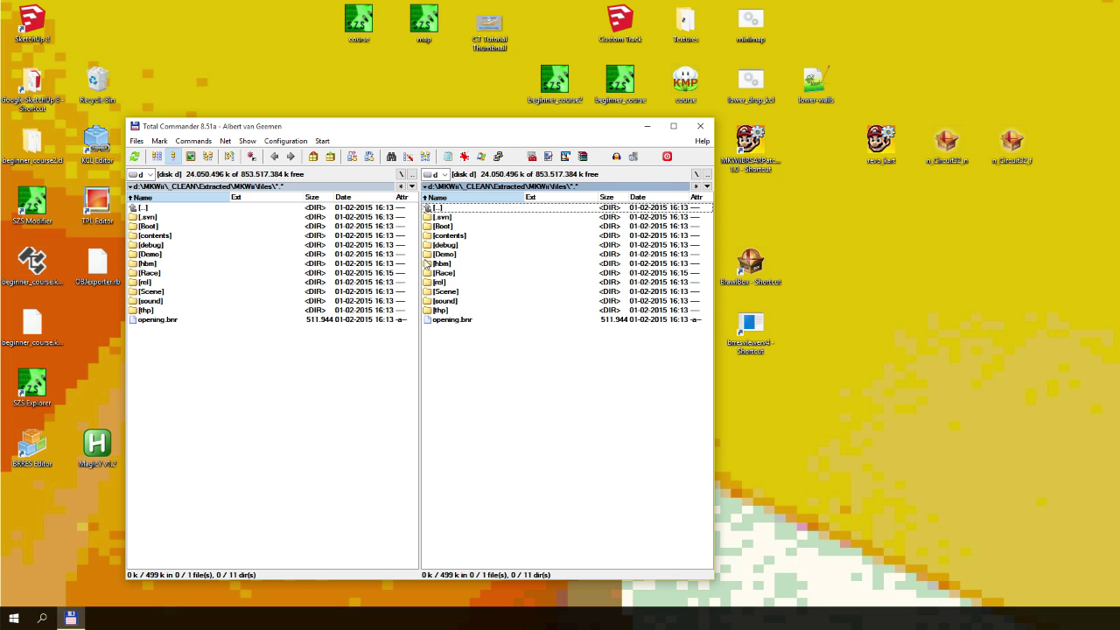
# Copy la_bike-rs.szs from the game's Race\Kart folder onto the desktop.
pyautogui.doubleClick(446, 273)
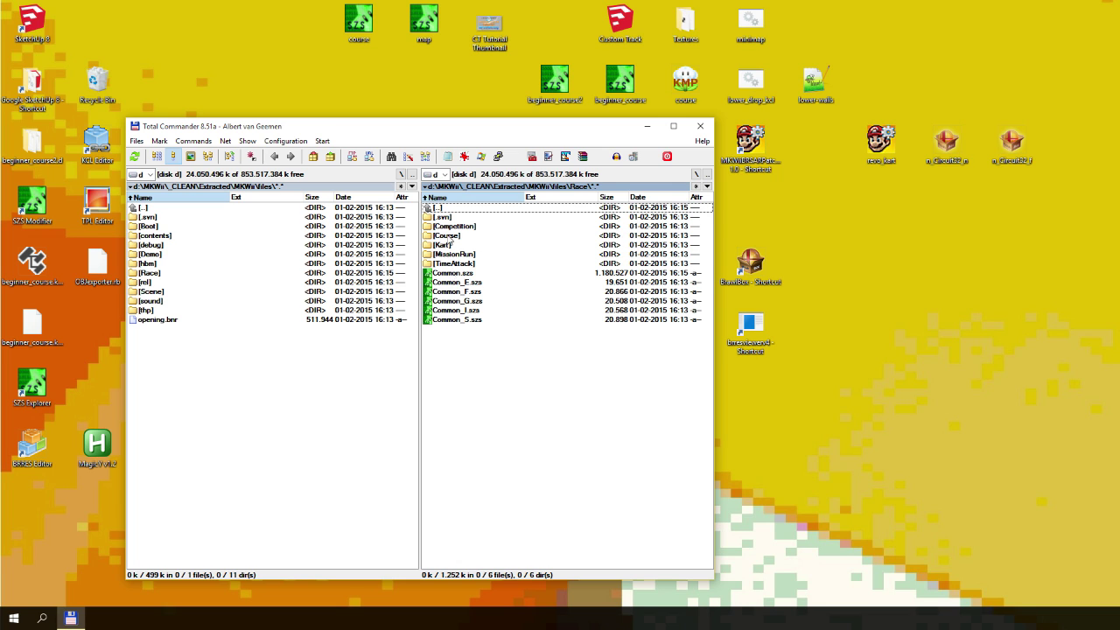
pyautogui.doubleClick(446, 245)
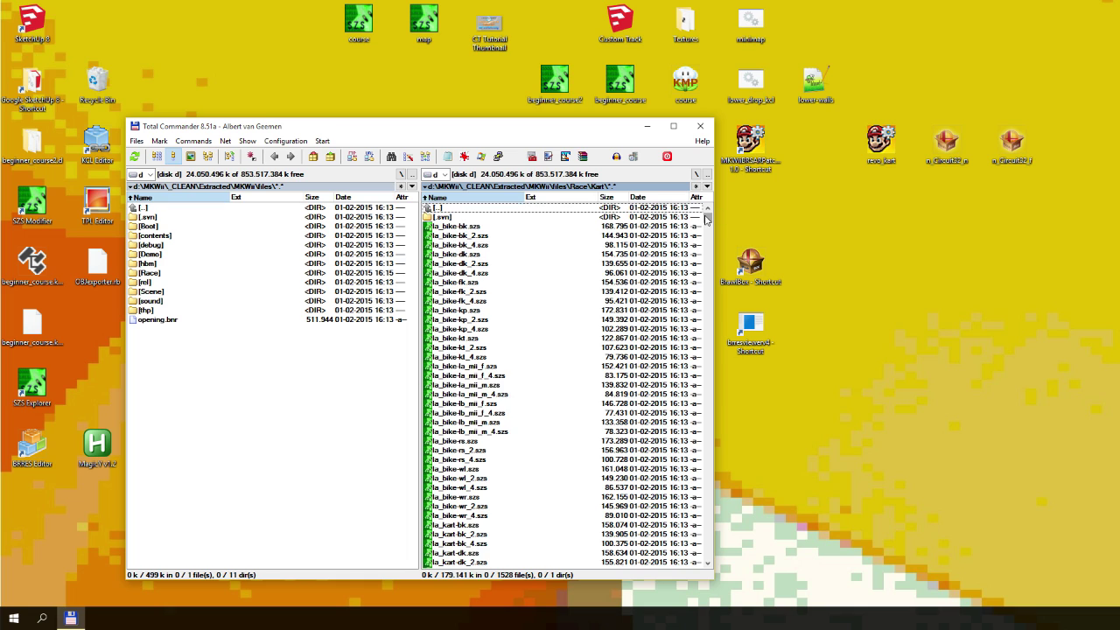
pyautogui.moveTo(706, 219); pyautogui.dragTo(690, 195)
pyautogui.scroll(-4, 499, 446)
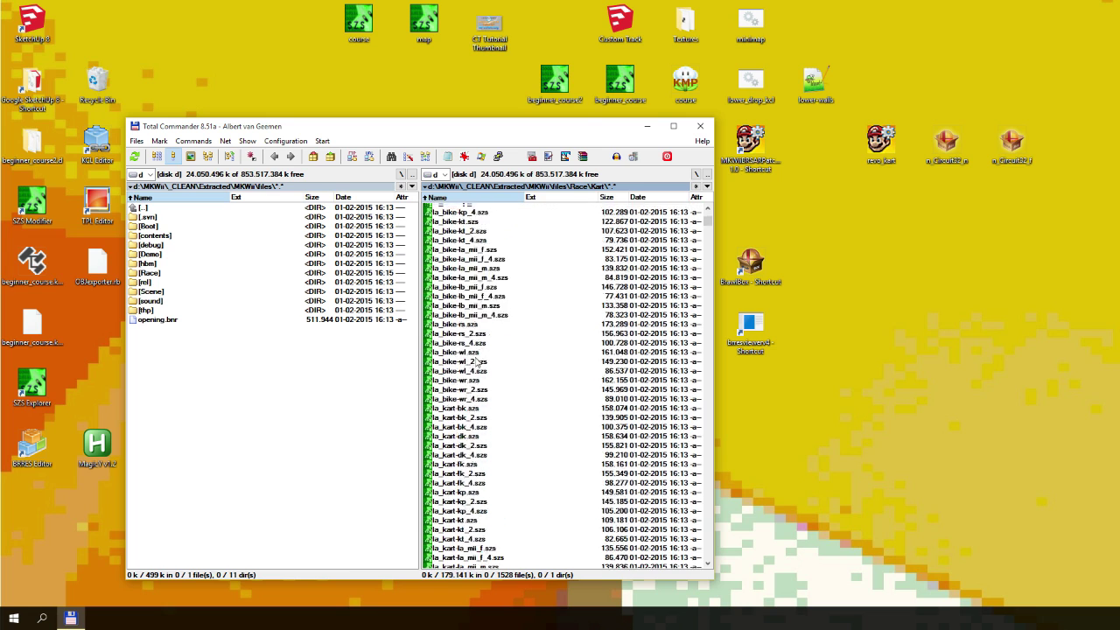
pyautogui.scroll(2, 477, 360)
pyautogui.click(459, 386)
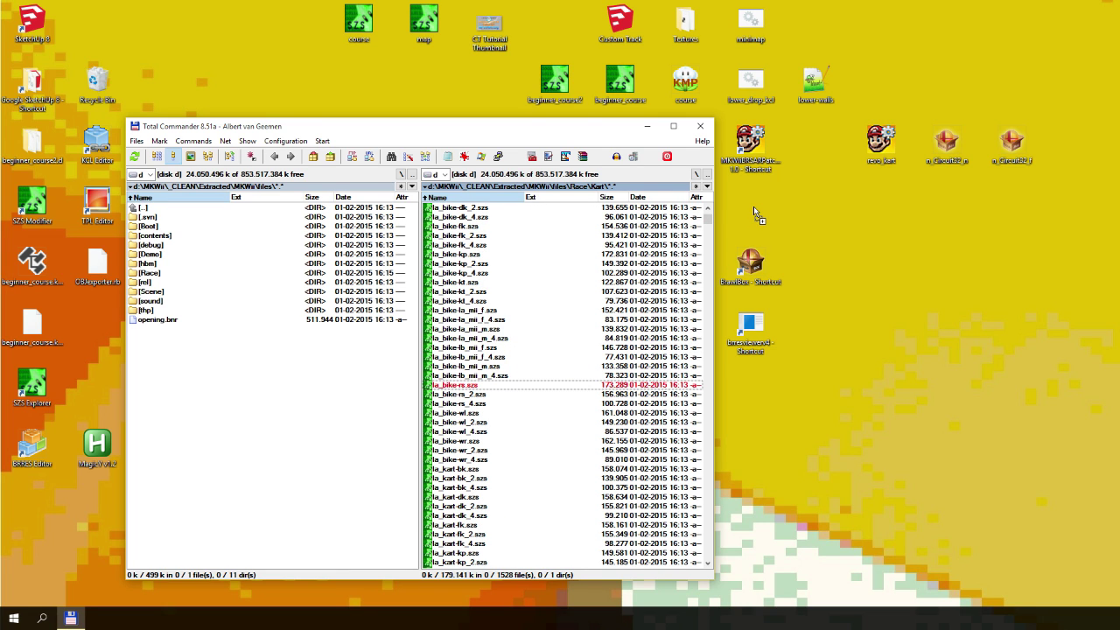
pyautogui.moveTo(757, 215); pyautogui.dragTo(759, 216)
# Open la_bike-rs.szs in the SZS tool and enter its root '.' folder.
pyautogui.click(645, 128)
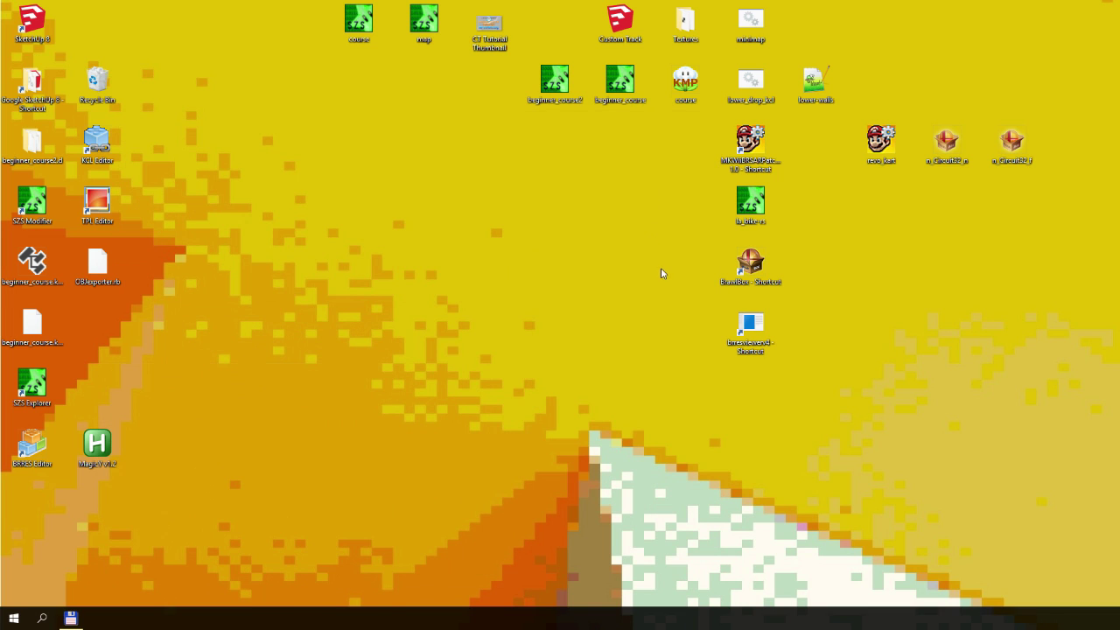
pyautogui.rightClick(758, 206)
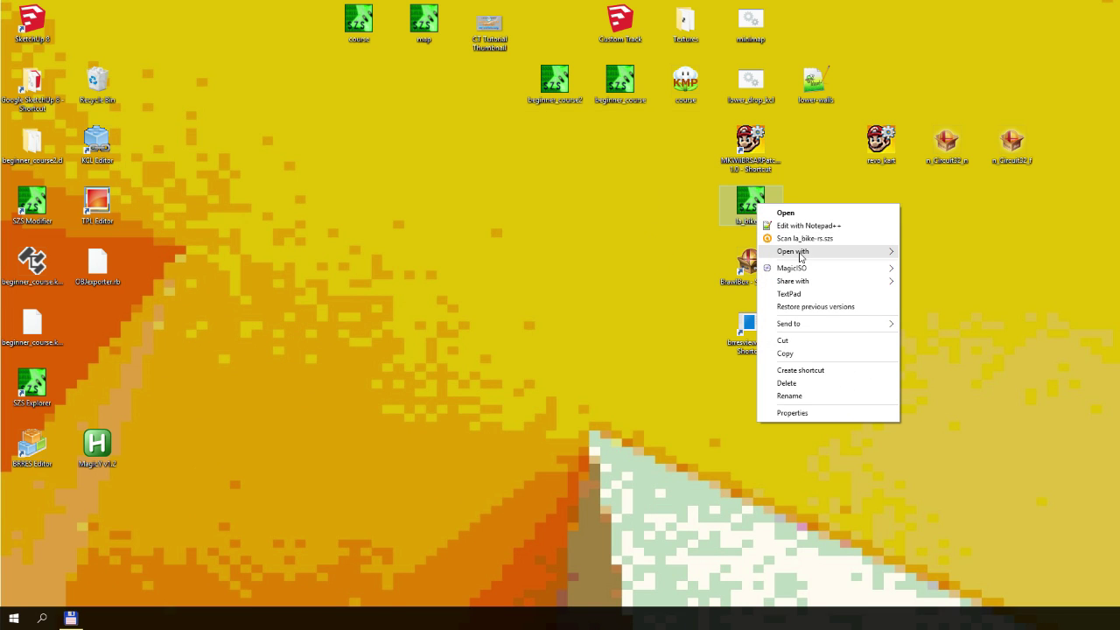
pyautogui.moveTo(800, 251)
pyautogui.click(928, 265)
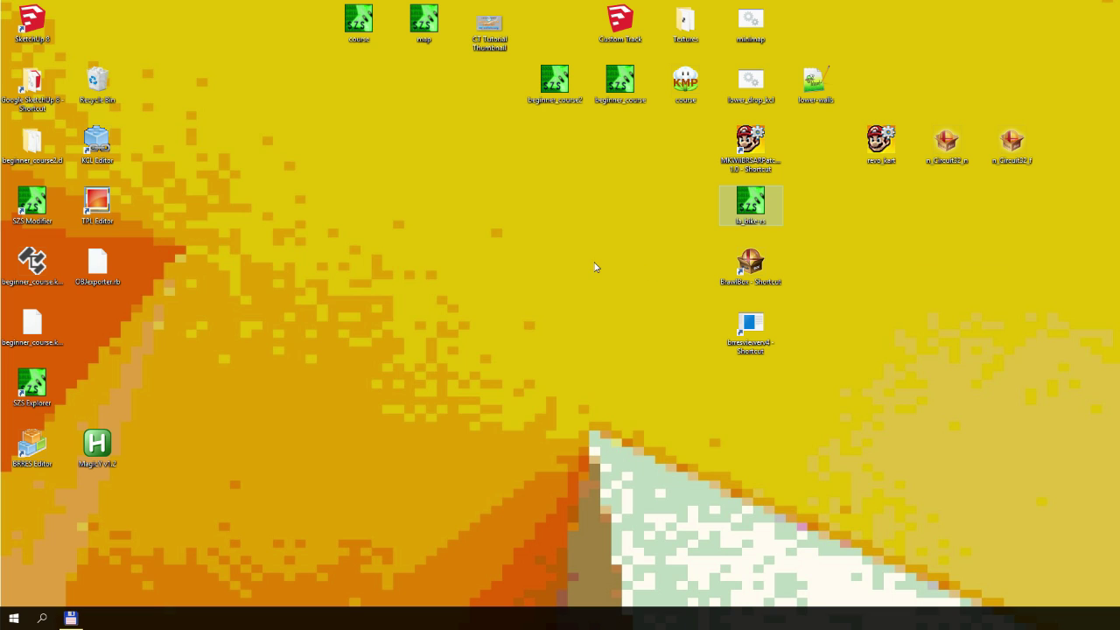
pyautogui.doubleClick(225, 176)
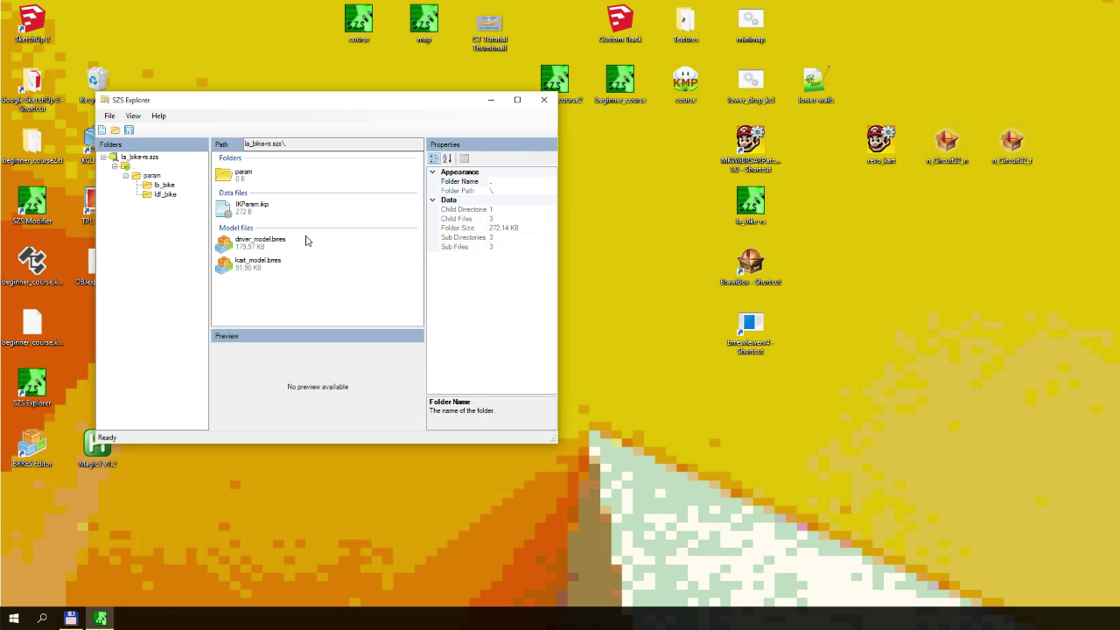
# Export driver_model.brres from the archive to the desktop.
pyautogui.rightClick(251, 249)
pyautogui.click(243, 246)
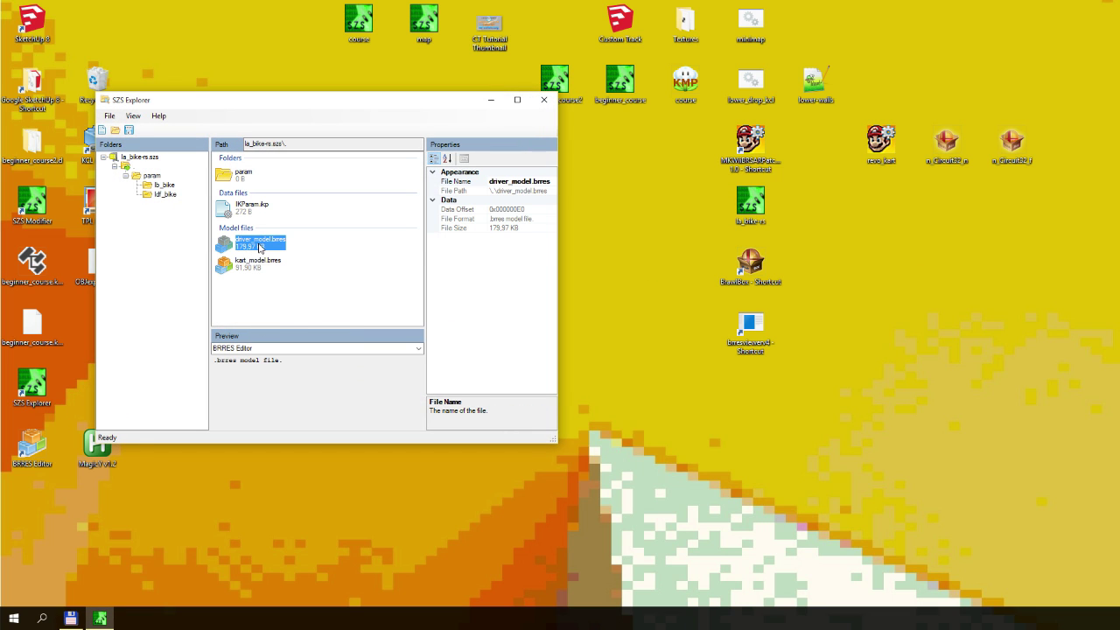
pyautogui.rightClick(243, 246)
pyautogui.click(293, 294)
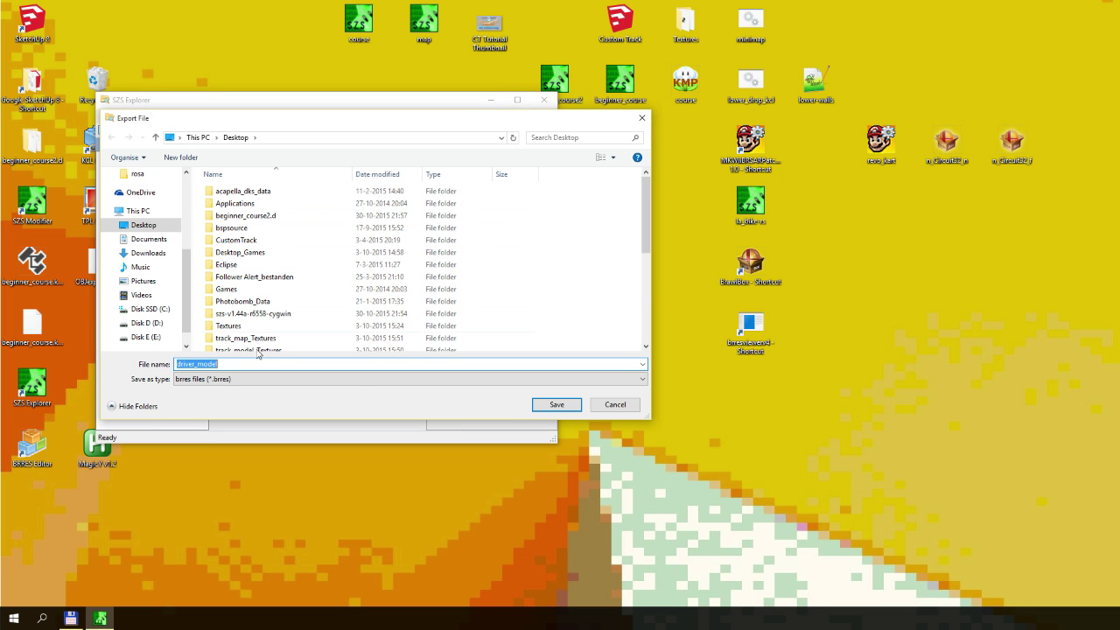
pyautogui.click(557, 406)
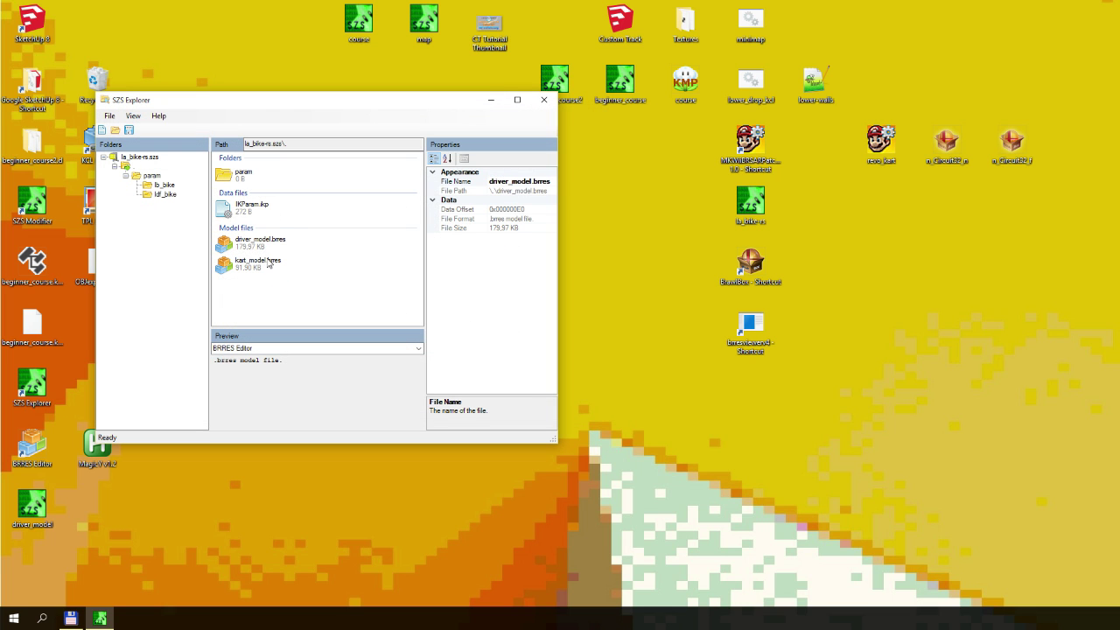
# Place the exported driver_model.brres beside la_bike-rs on the desktop and launch BrawlBox.
pyautogui.click(258, 267)
pyautogui.moveTo(33, 503); pyautogui.dragTo(685, 206)
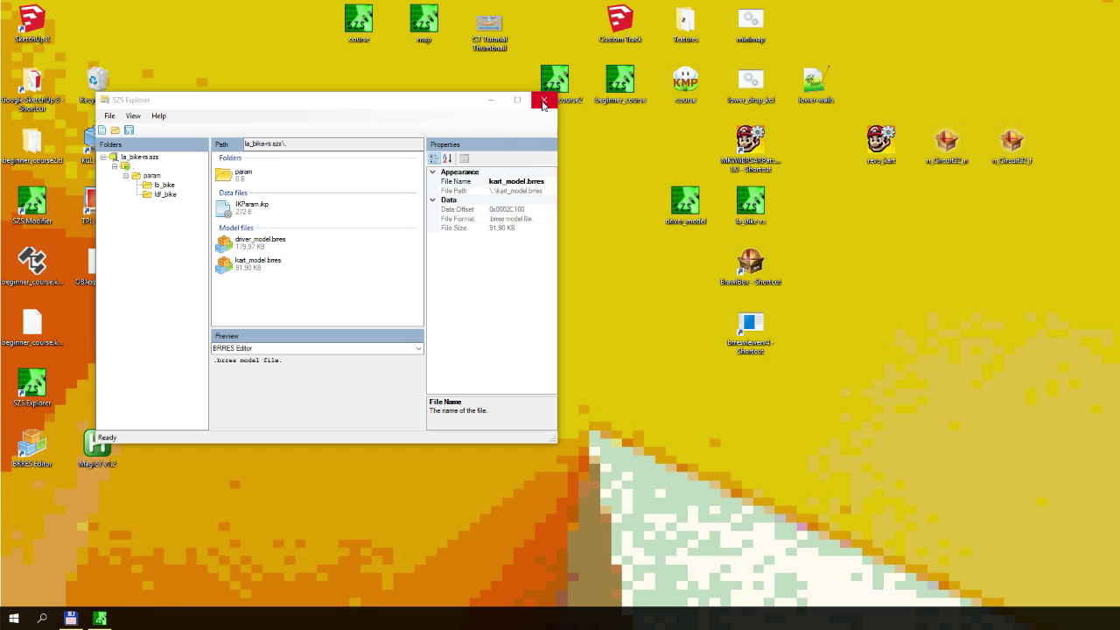
pyautogui.click(737, 278)
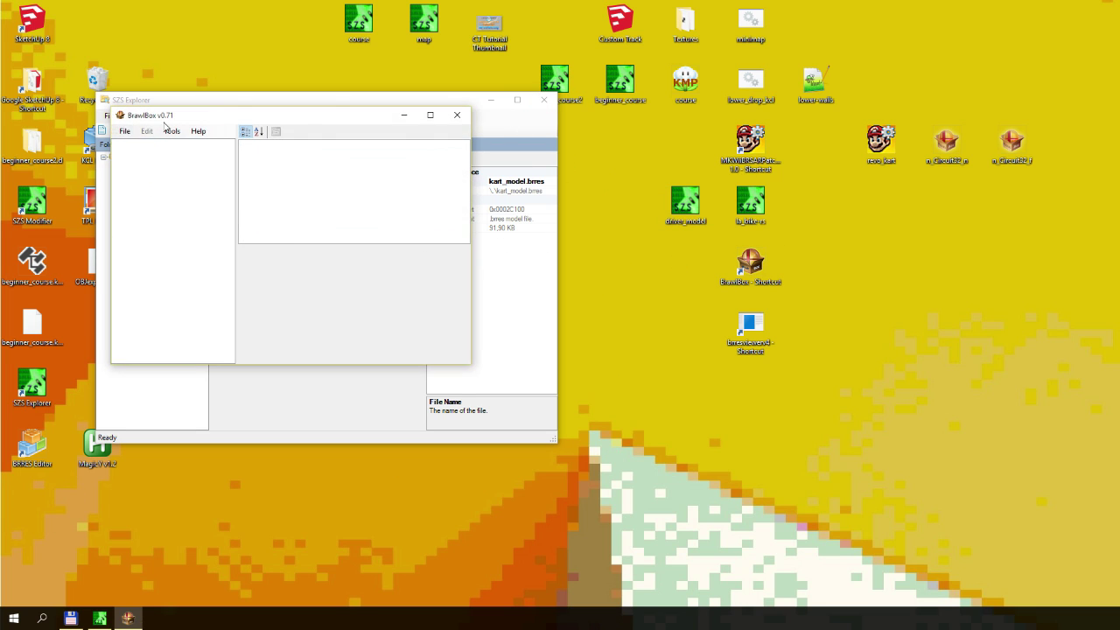
# Open la_bike-rs.szs in BrawlBox, expand driver_model.brres and save the unchanged archive.
pyautogui.click(123, 129)
pyautogui.click(143, 142)
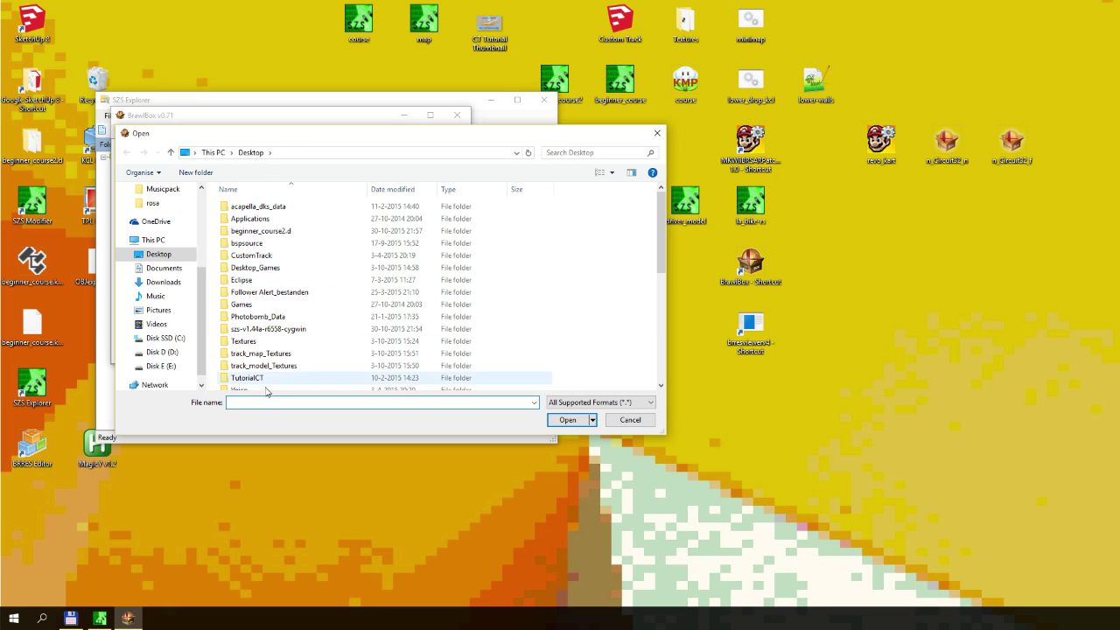
pyautogui.write('l')
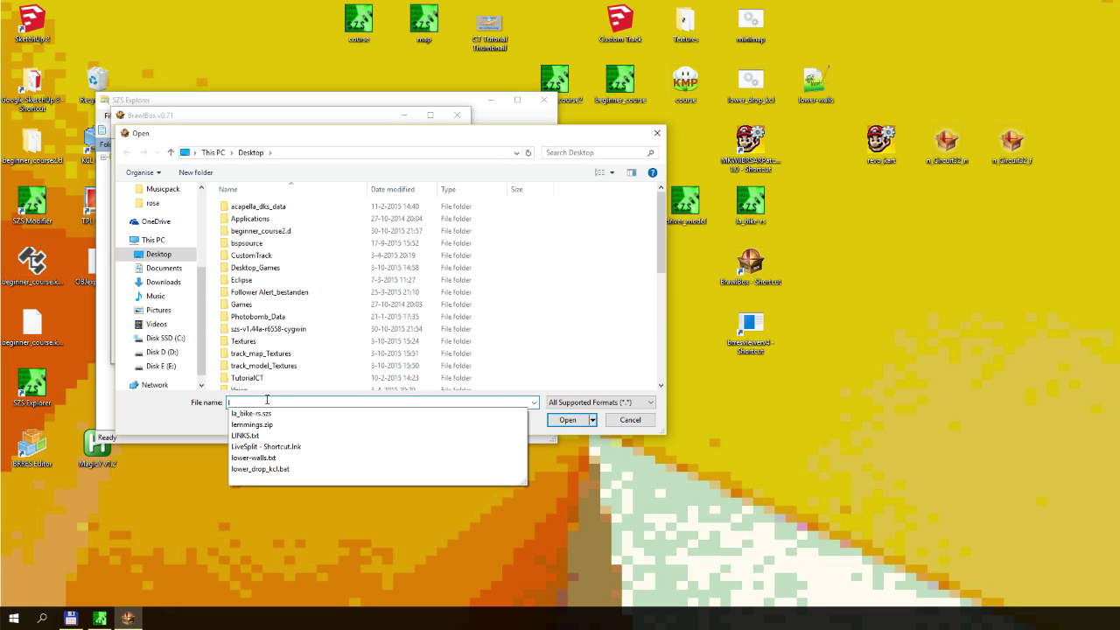
pyautogui.press('Down')
pyautogui.press('Return')
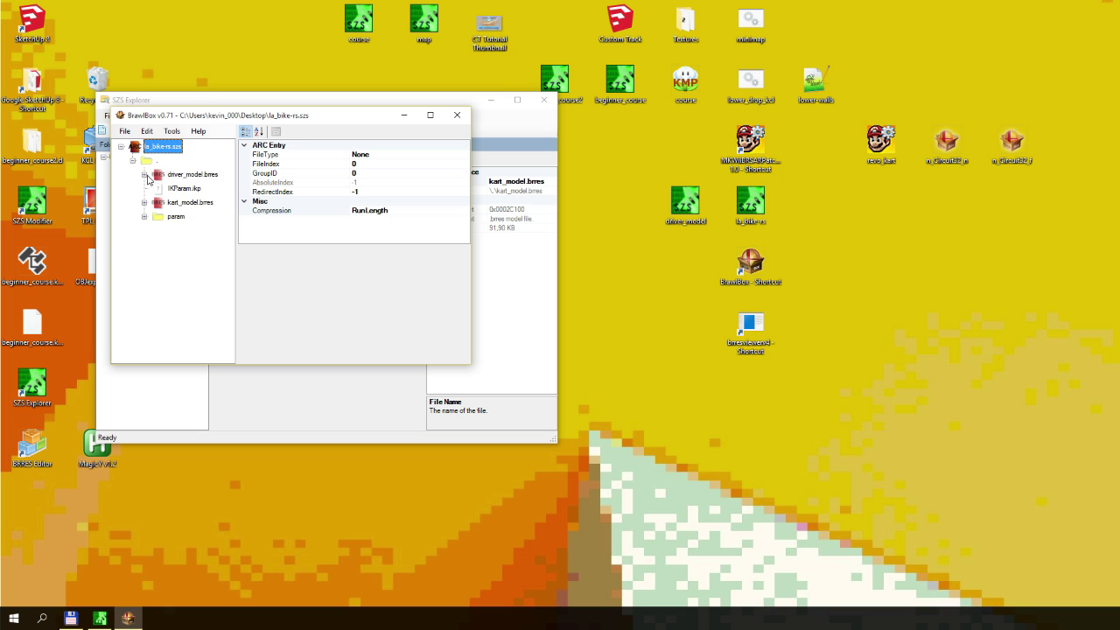
pyautogui.click(146, 175)
pyautogui.click(125, 132)
pyautogui.click(140, 169)
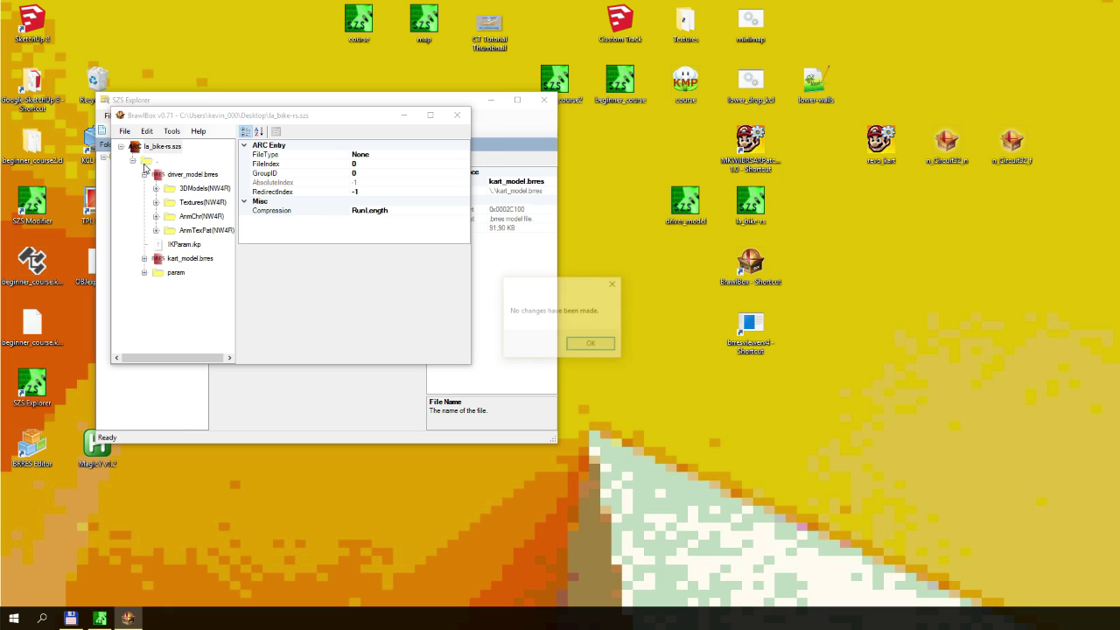
pyautogui.click(589, 343)
# Open driver_model.brres from the desktop and maximize the BrawlBox window.
pyautogui.click(124, 131)
pyautogui.click(140, 156)
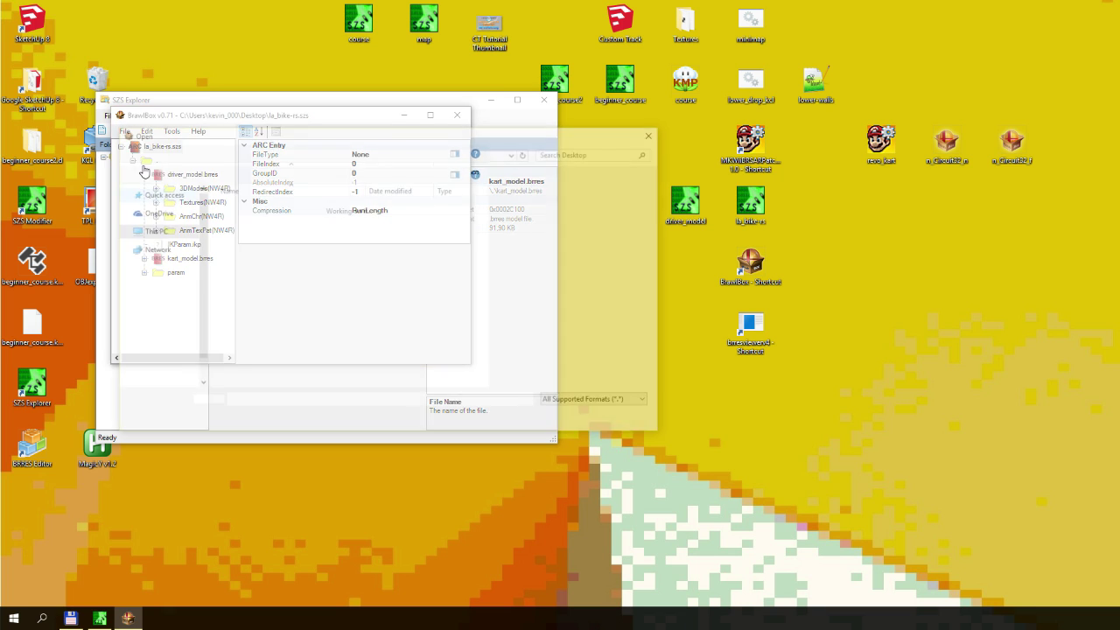
pyautogui.write('dr')
pyautogui.press('Down')
pyautogui.press('Return')
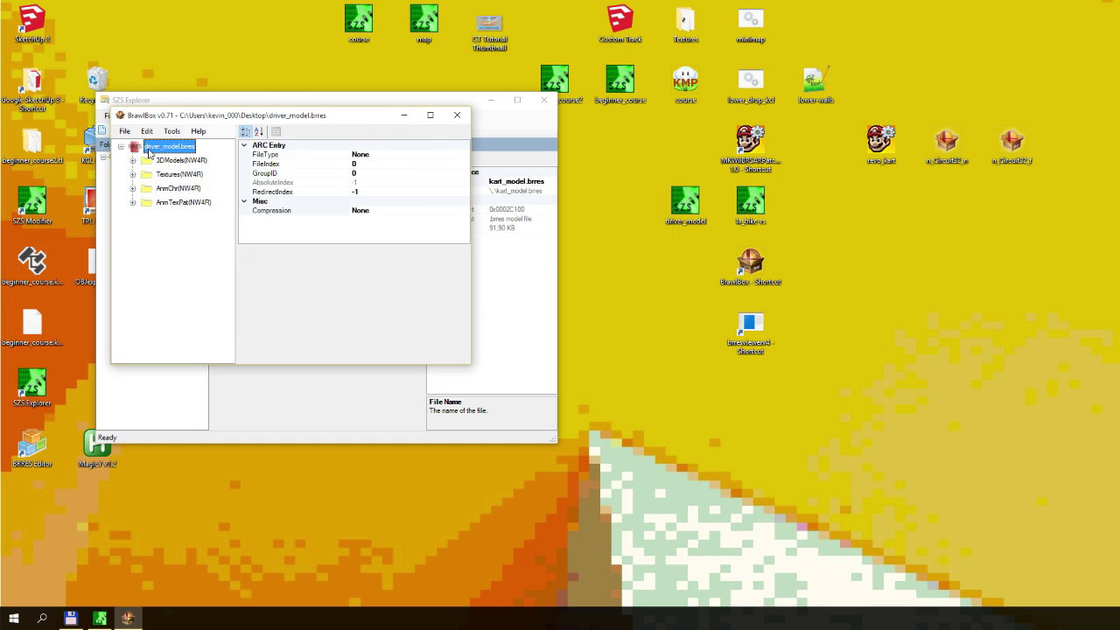
pyautogui.click(430, 115)
# Expand the 3DModels and Textures groups and preview the model_lod, suit and eye textures.
pyautogui.click(21, 63)
pyautogui.click(21, 49)
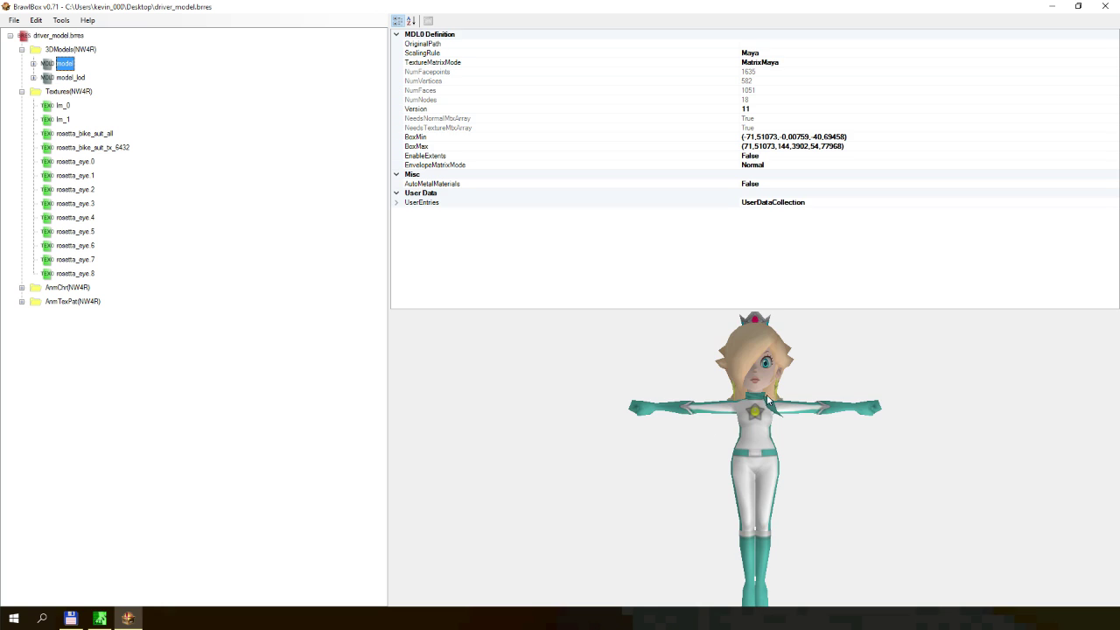
pyautogui.click(72, 77)
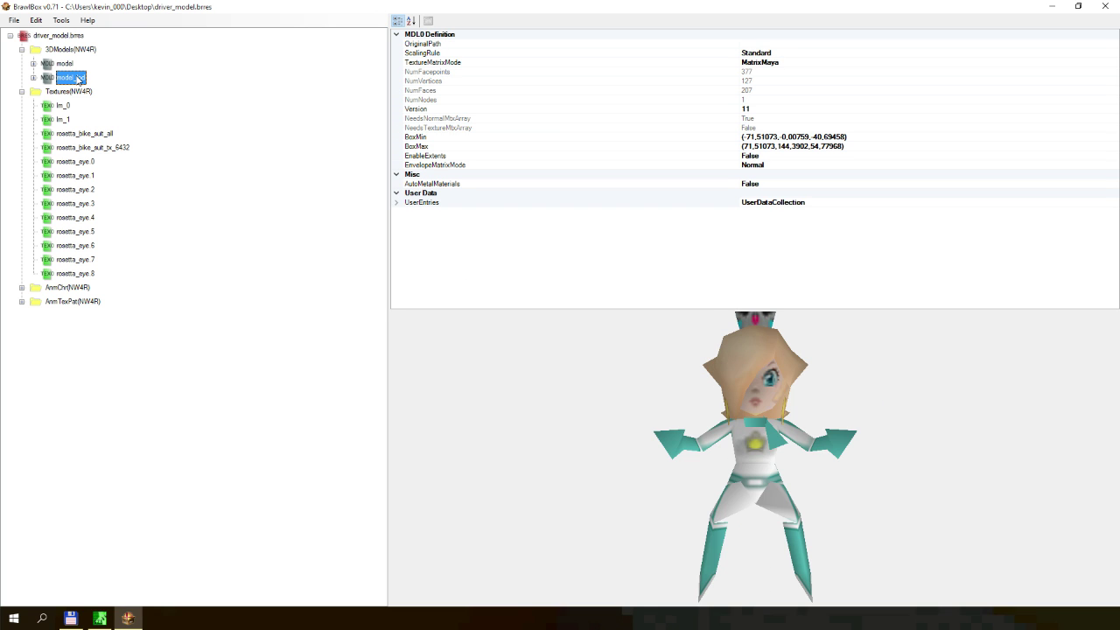
pyautogui.click(74, 133)
pyautogui.click(76, 147)
pyautogui.click(77, 161)
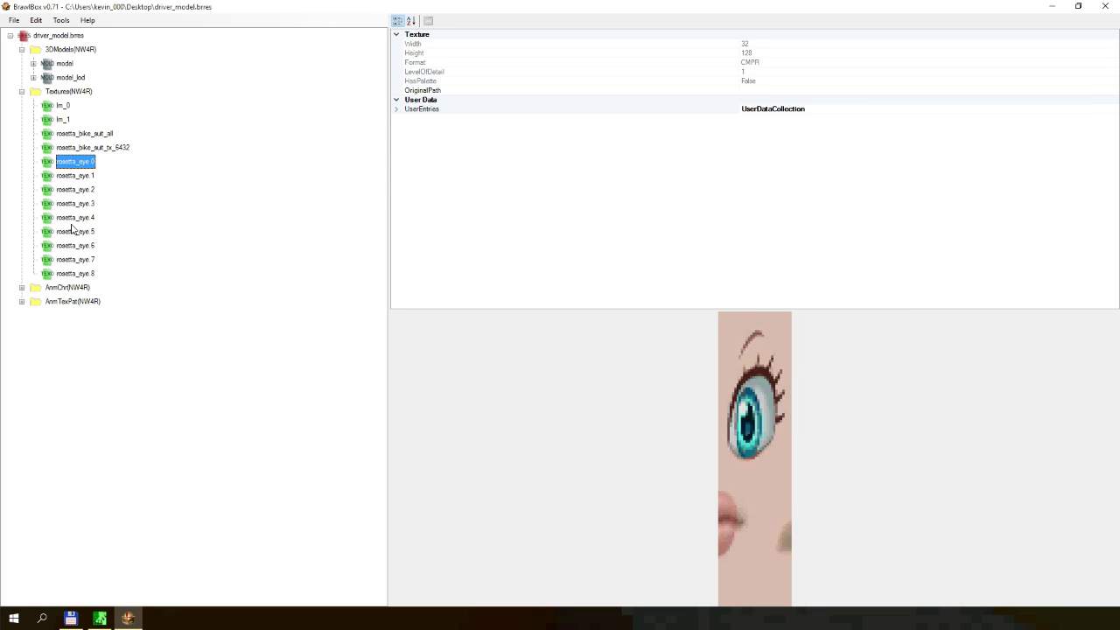
pyautogui.press('End')
pyautogui.press('Up')
pyautogui.press('Up')
pyautogui.press('Up')
pyautogui.click(84, 148)
pyautogui.click(95, 134)
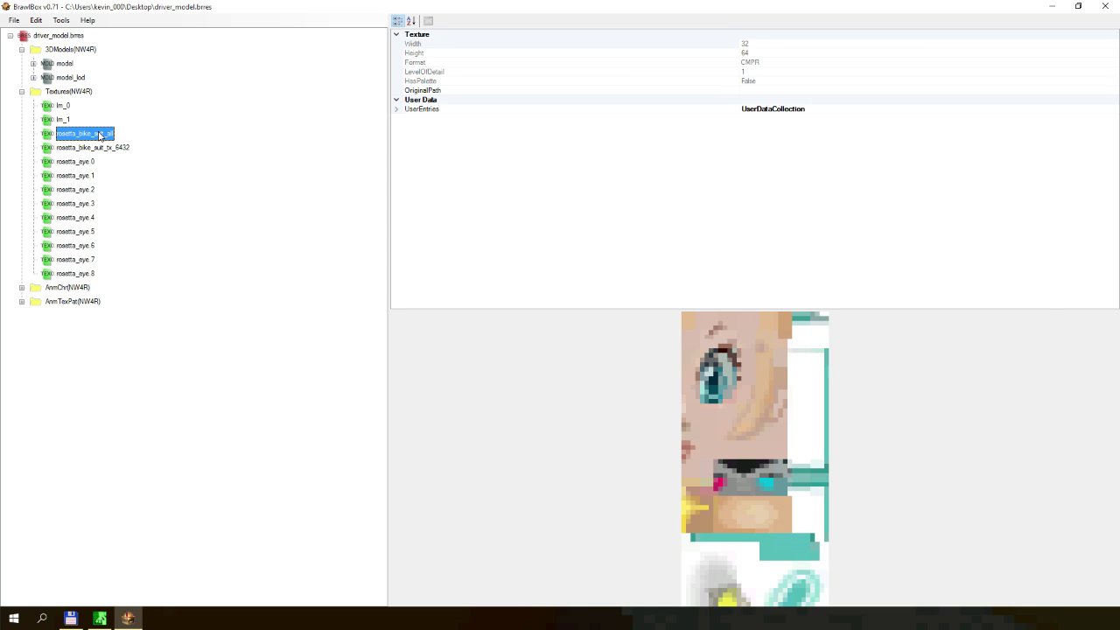
pyautogui.click(98, 148)
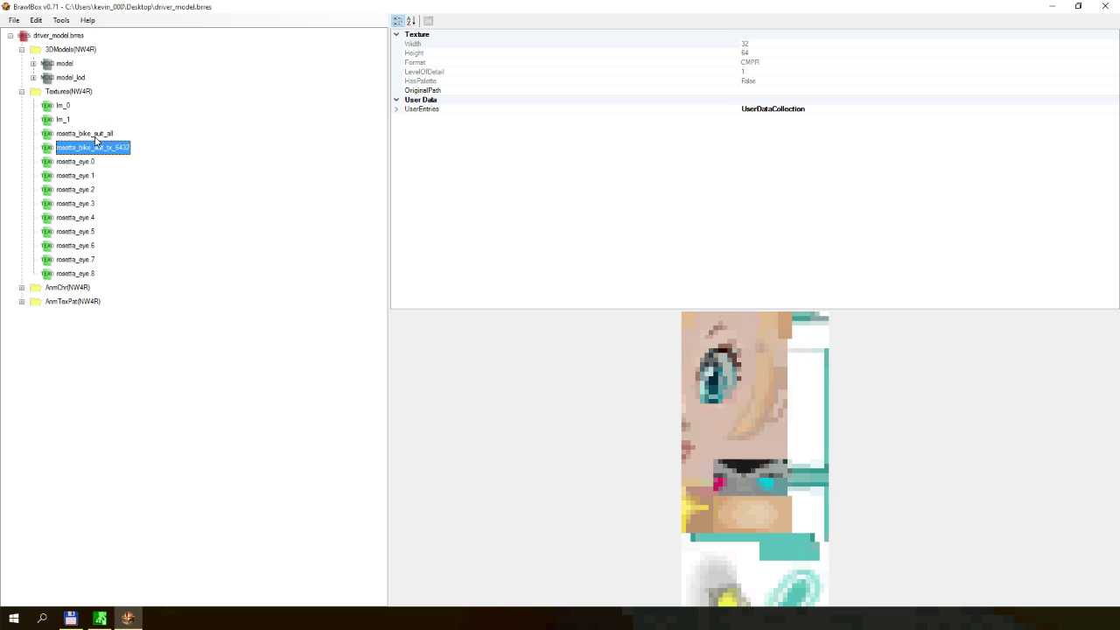
# Export rosetta_bike_suit_all and rosetta_bike_suit_tx_6432 as image files to the desktop.
pyautogui.click(96, 137)
pyautogui.rightClick(96, 137)
pyautogui.click(137, 170)
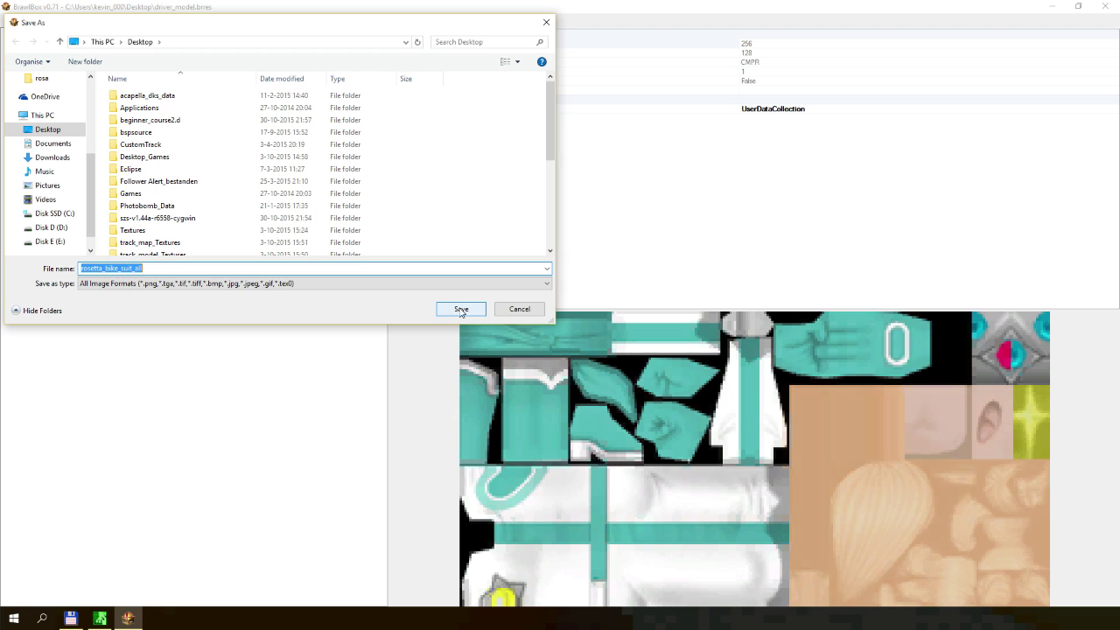
pyautogui.click(461, 309)
pyautogui.click(96, 147)
pyautogui.rightClick(97, 147)
pyautogui.click(137, 189)
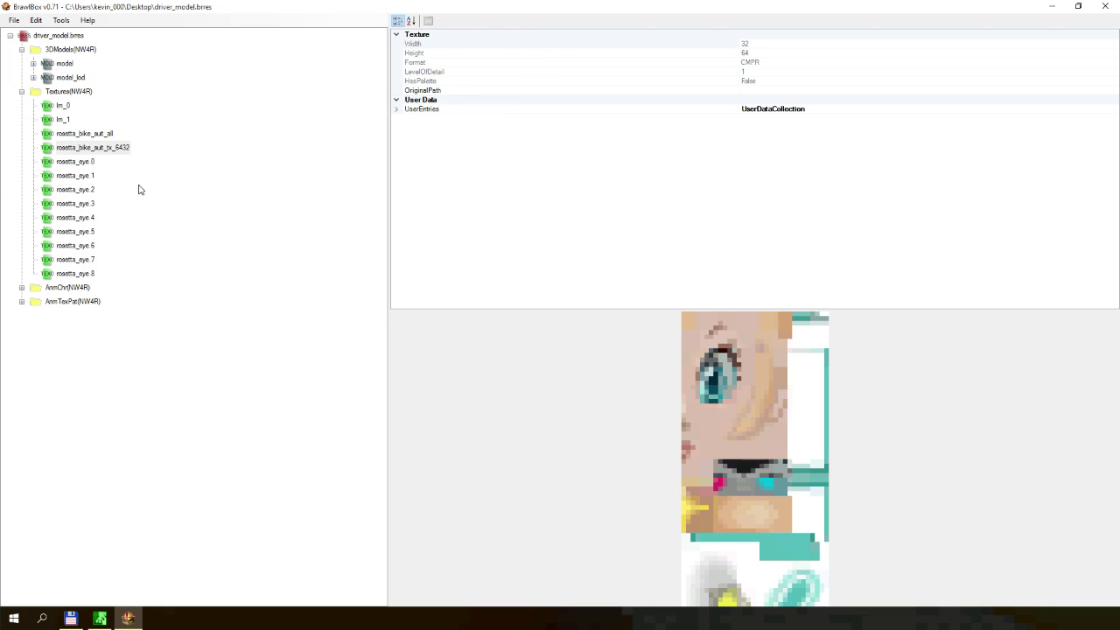
pyautogui.click(461, 309)
pyautogui.click(1052, 6)
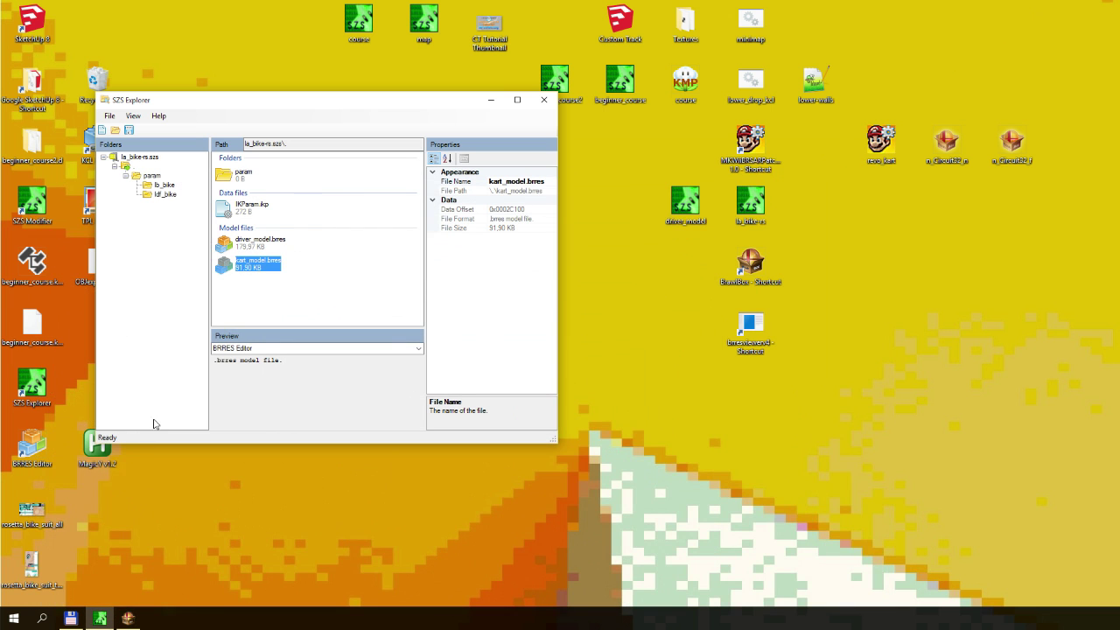
pyautogui.click(46, 512)
# Open rosetta_bike_suit_all.png in Paint.NET and select the whole 256×128 image.
pyautogui.doubleClick(40, 560)
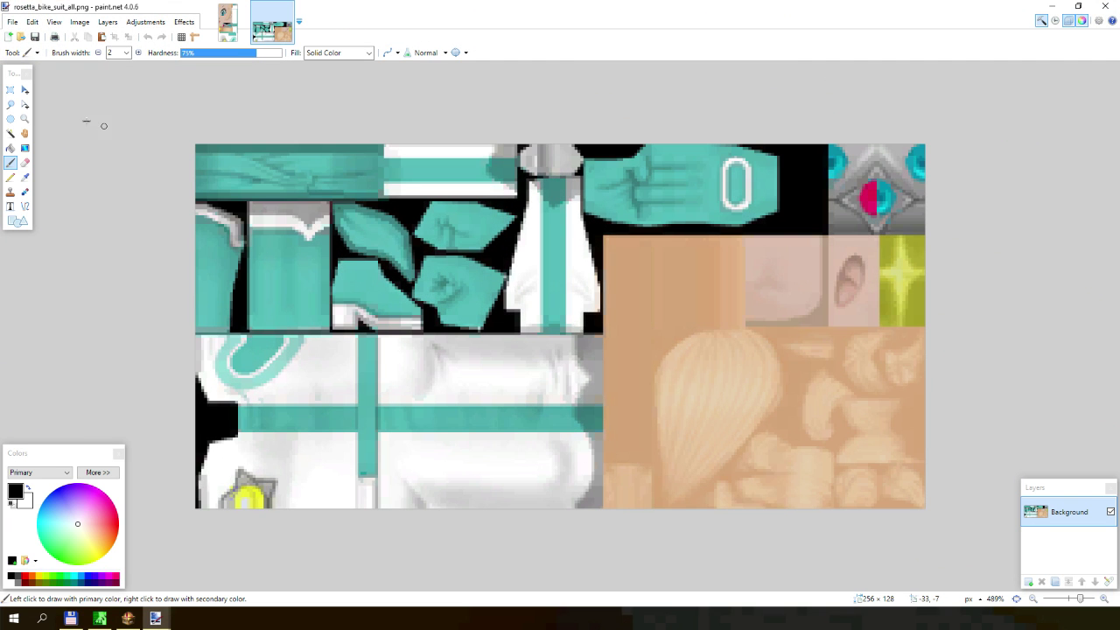
pyautogui.click(10, 89)
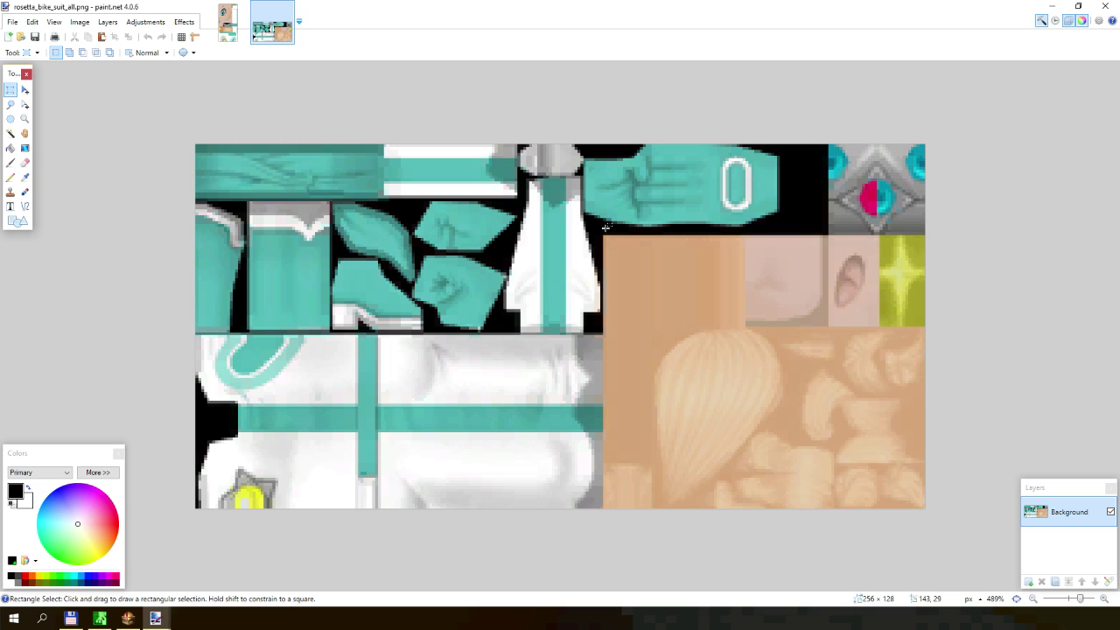
pyautogui.hotkey('ctrl', 'a')
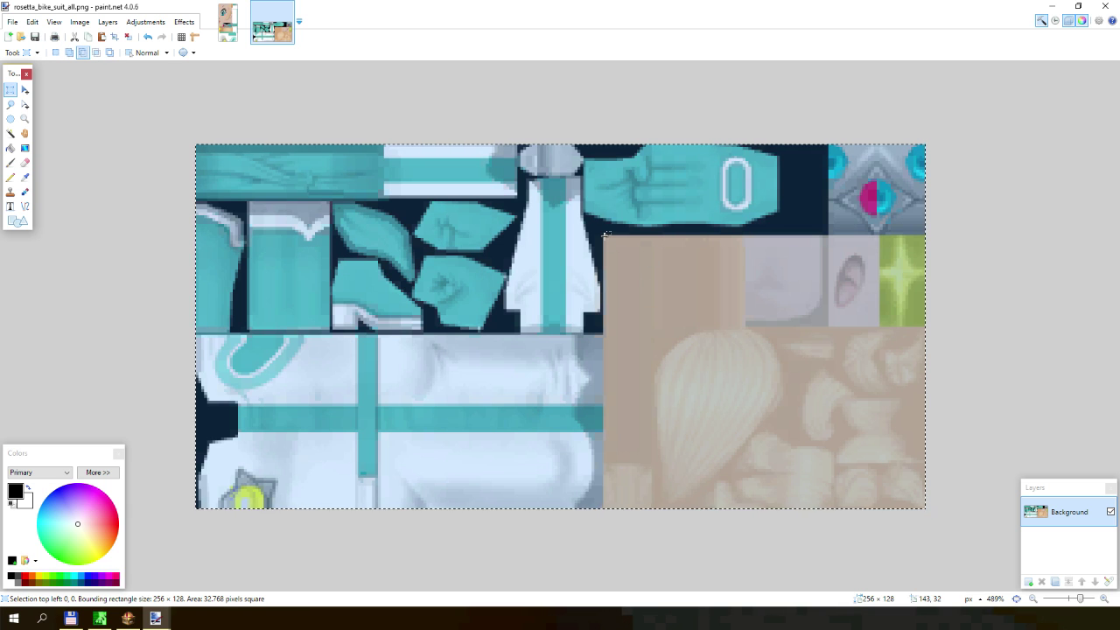
# Exclude the skin and hair area, then shift the suit hue to red with higher saturation.
pyautogui.moveTo(604, 235); pyautogui.dragTo(876, 543)
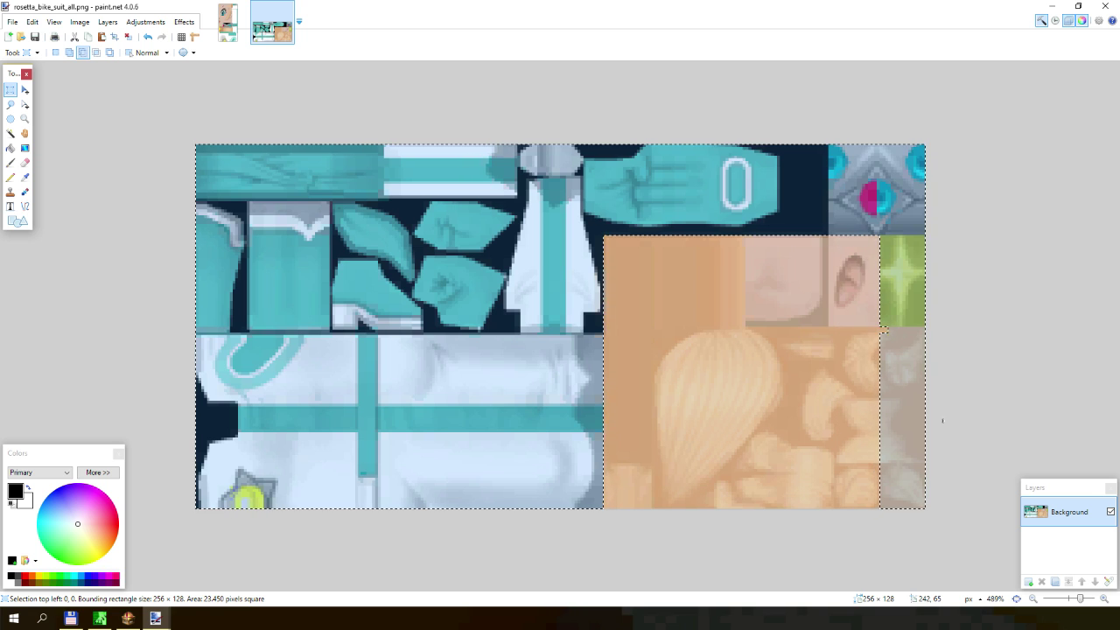
pyautogui.moveTo(884, 330); pyautogui.dragTo(958, 543)
pyautogui.click(145, 22)
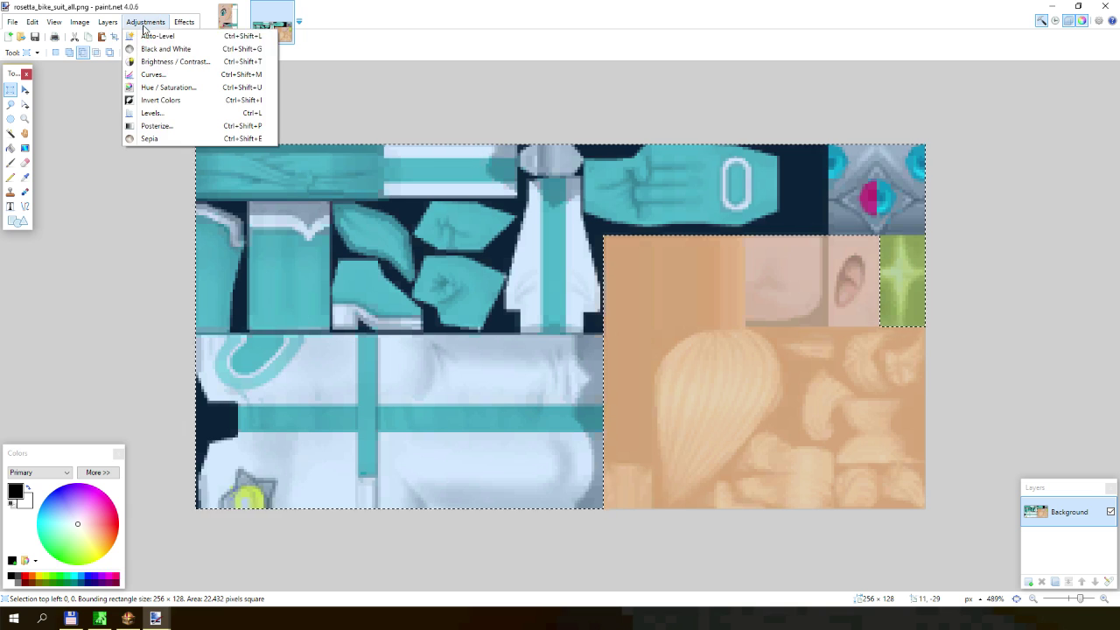
pyautogui.click(176, 96)
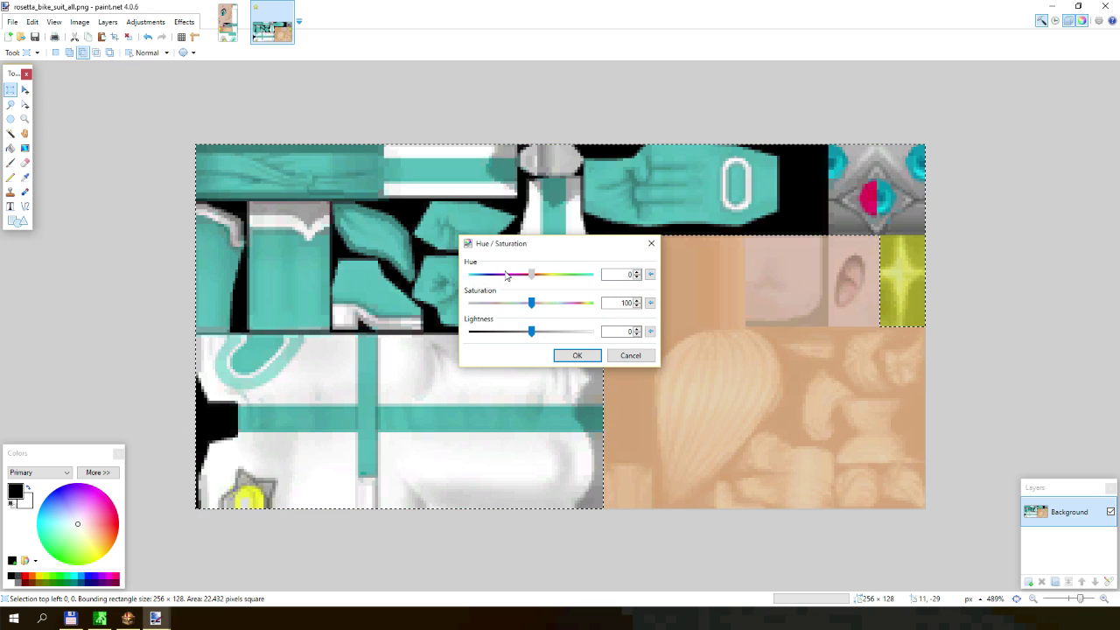
pyautogui.moveTo(505, 275); pyautogui.dragTo(470, 275)
pyautogui.moveTo(531, 303); pyautogui.dragTo(545, 302)
pyautogui.click(576, 355)
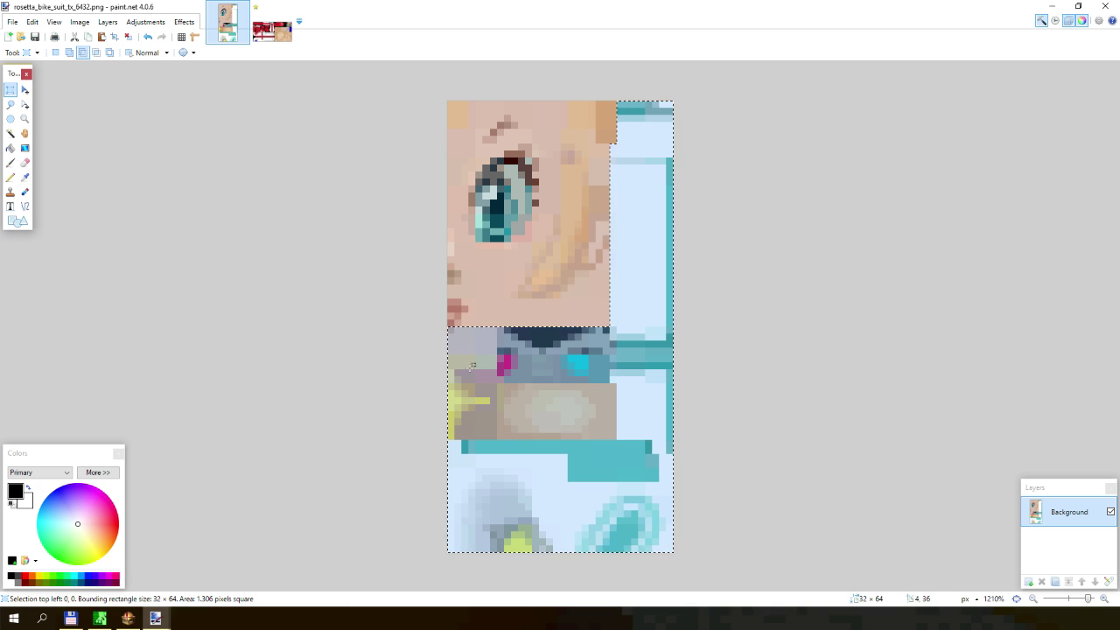
# Exclude the face edge and grey patch from rosetta_bike_suit_tx_6432's selection before recolouring it red.
pyautogui.moveTo(450, 323); pyautogui.dragTo(493, 366)
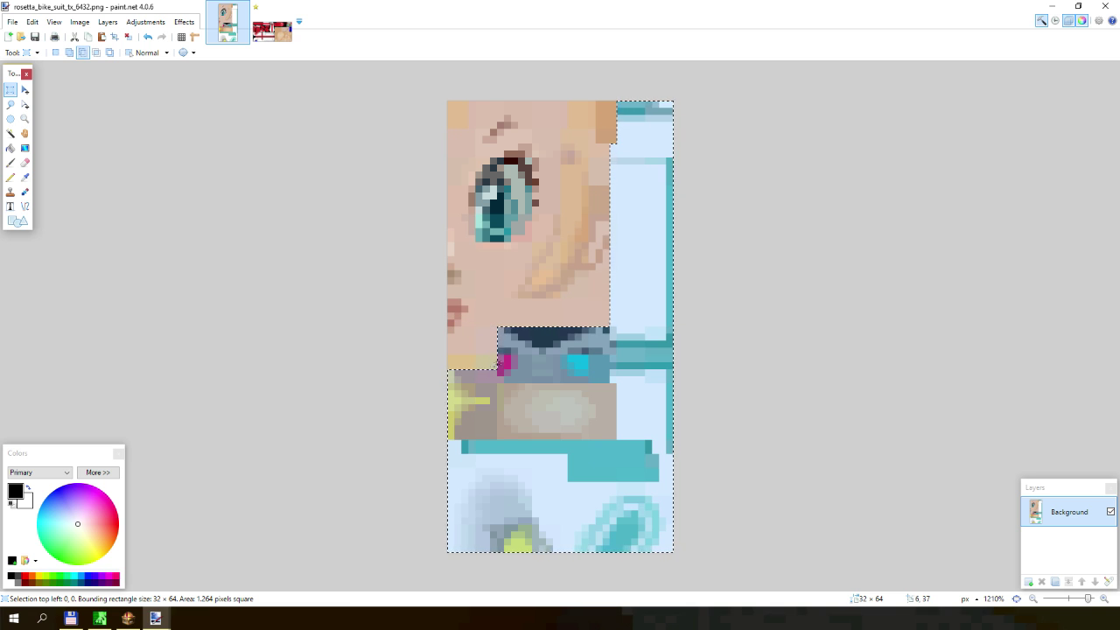
pyautogui.moveTo(538, 411); pyautogui.dragTo(547, 403)
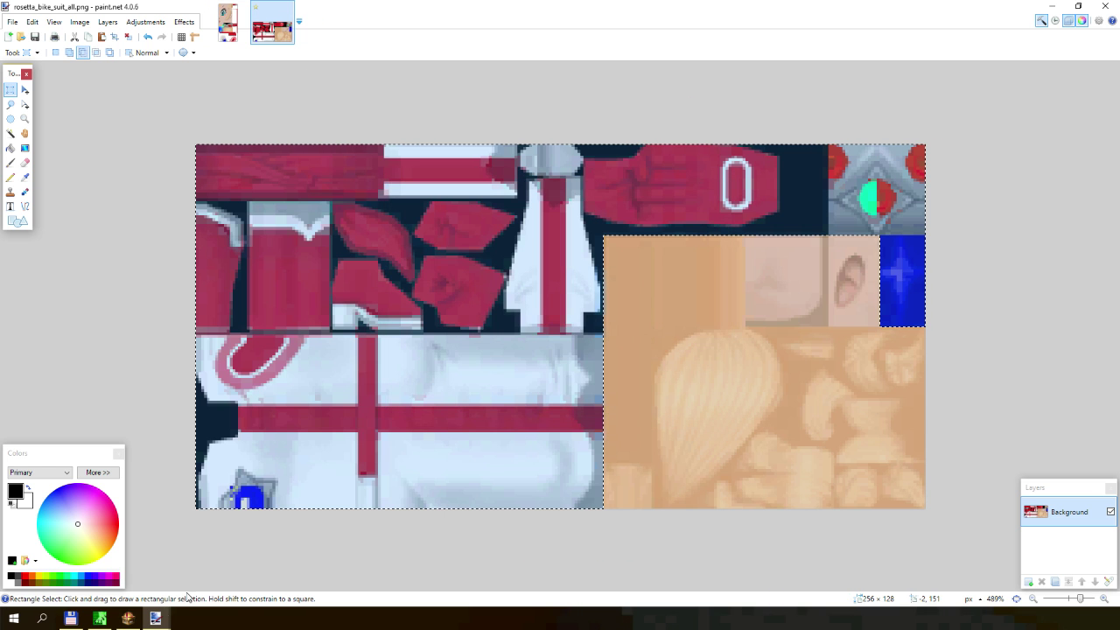
pyautogui.hotkey('alt', 'Tab')
# Replace rosetta_bike_suit_tx_6432 in BrawlBox with the edited red image.
pyautogui.rightClick(103, 147)
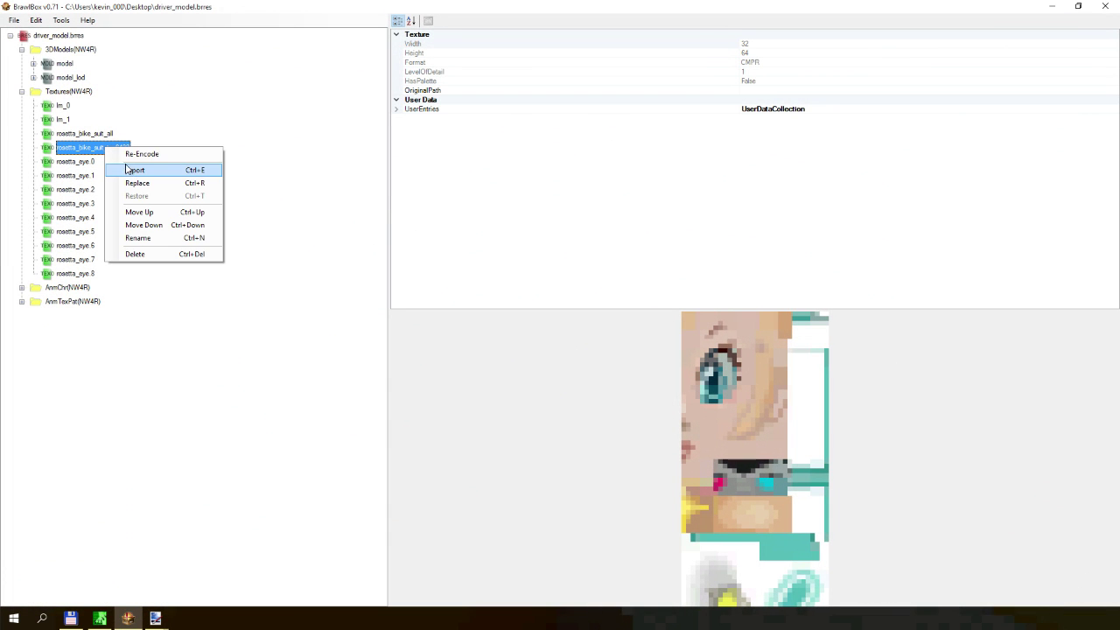
pyautogui.click(157, 182)
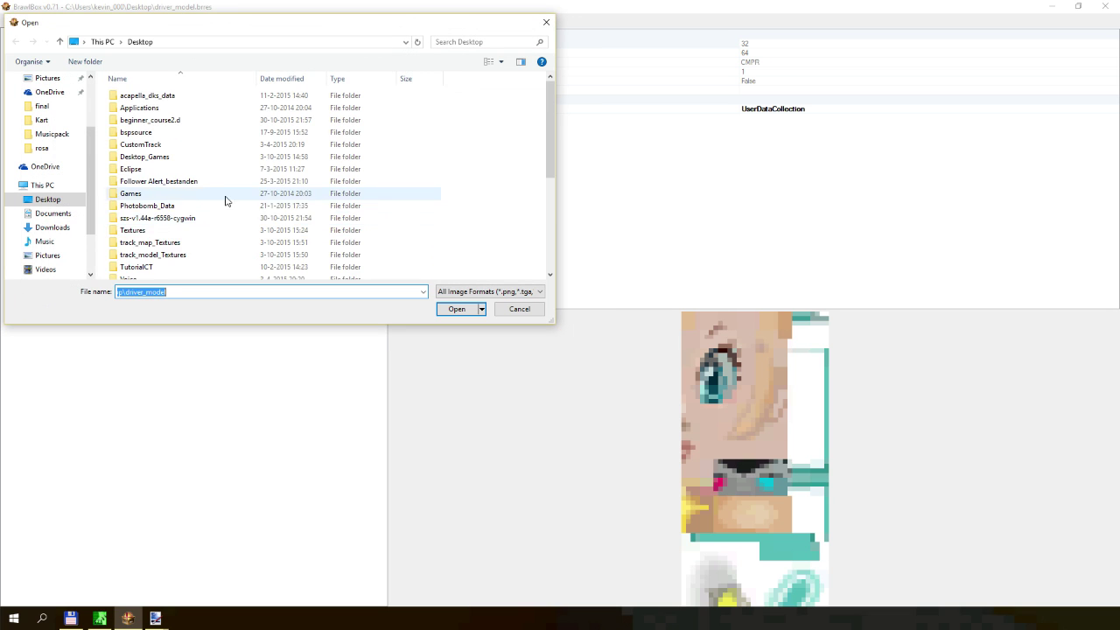
pyautogui.scroll(-5, 225, 200)
pyautogui.click(175, 234)
pyautogui.doubleClick(175, 234)
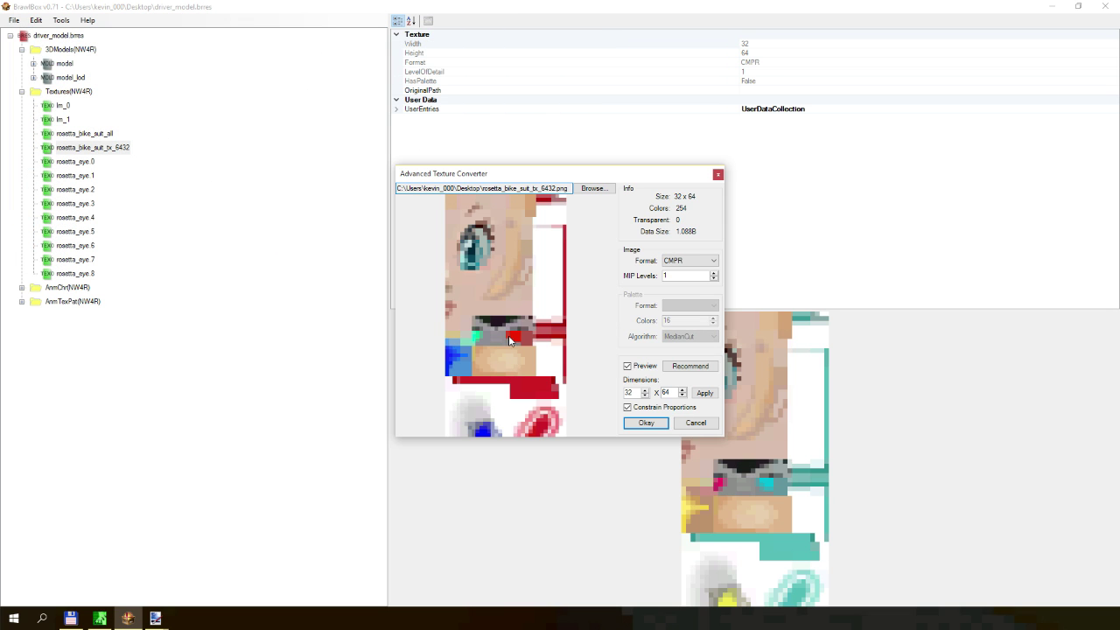
pyautogui.press('Return')
# Replace rosetta_bike_suit_all with the recoloured red image.
pyautogui.rightClick(100, 135)
pyautogui.click(153, 170)
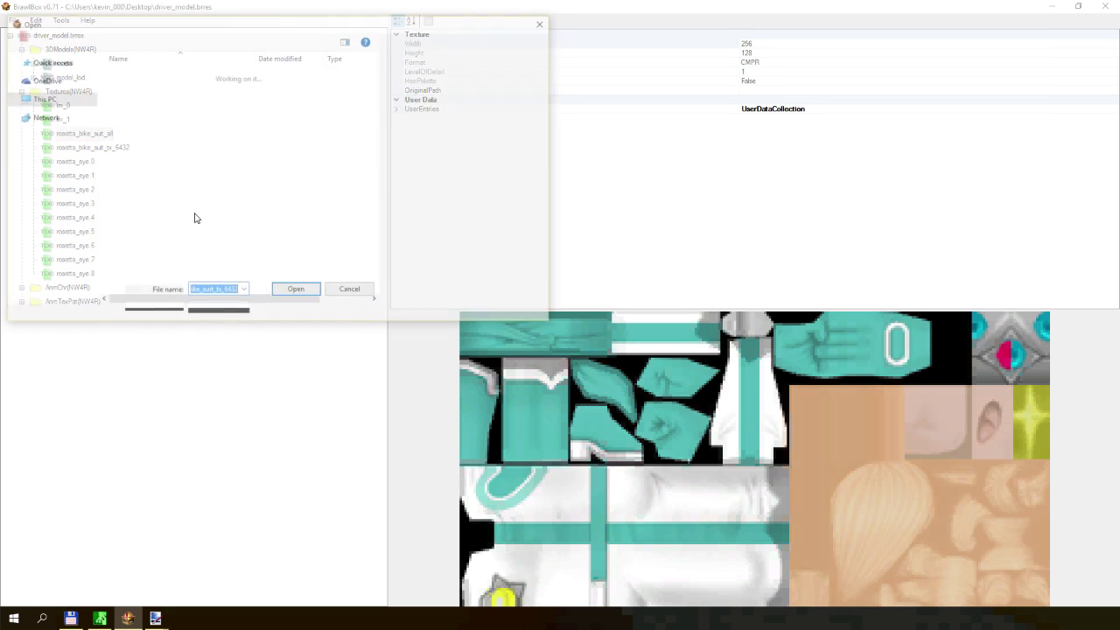
pyautogui.doubleClick(182, 225)
pyautogui.press('Return')
# Save driver_model.brres, preview the model in its red suit, and close BrawlBox.
pyautogui.click(14, 20)
pyautogui.click(35, 59)
pyautogui.click(64, 64)
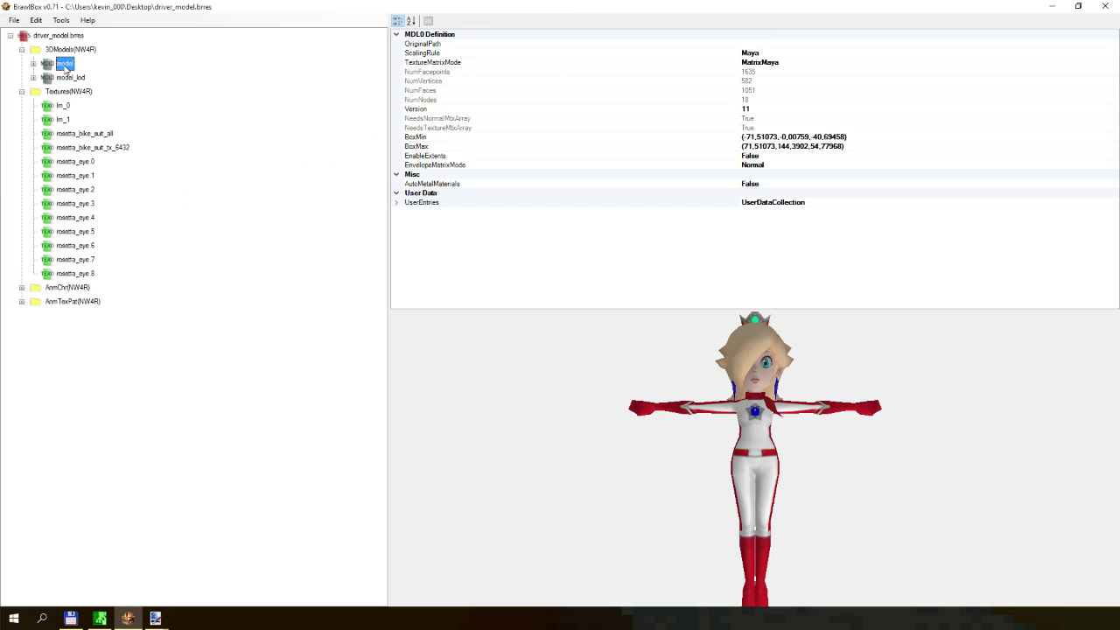
pyautogui.click(1105, 6)
pyautogui.click(1051, 6)
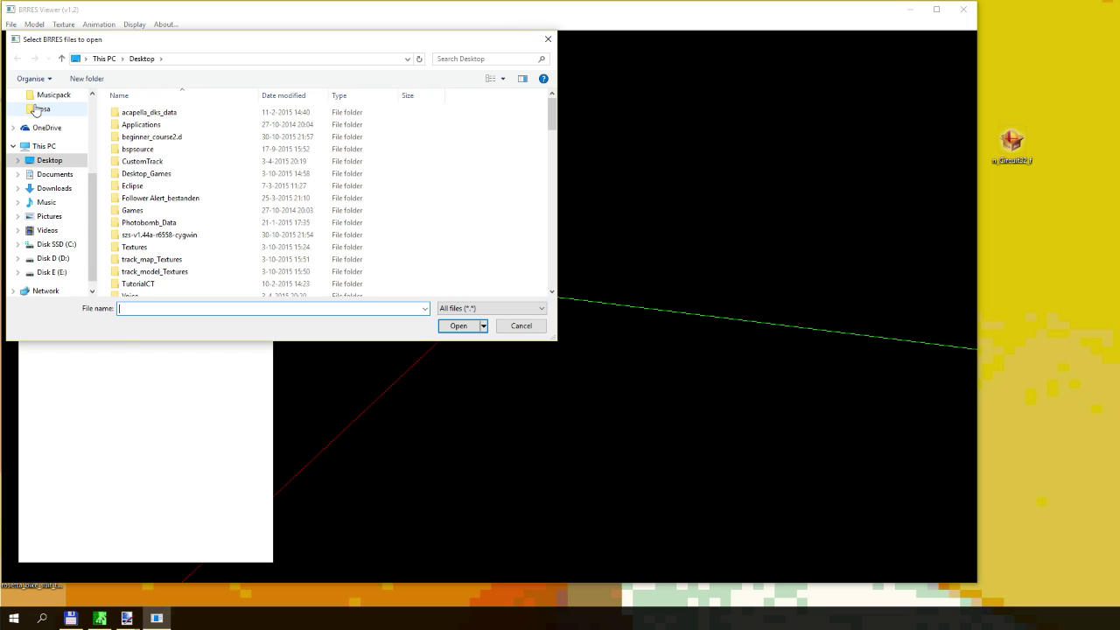
# Load the edited driver model in BRRES Viewer and check the red suit in the bad and gut animations.
pyautogui.write('ros')
pyautogui.press('Down')
pyautogui.press('Return')
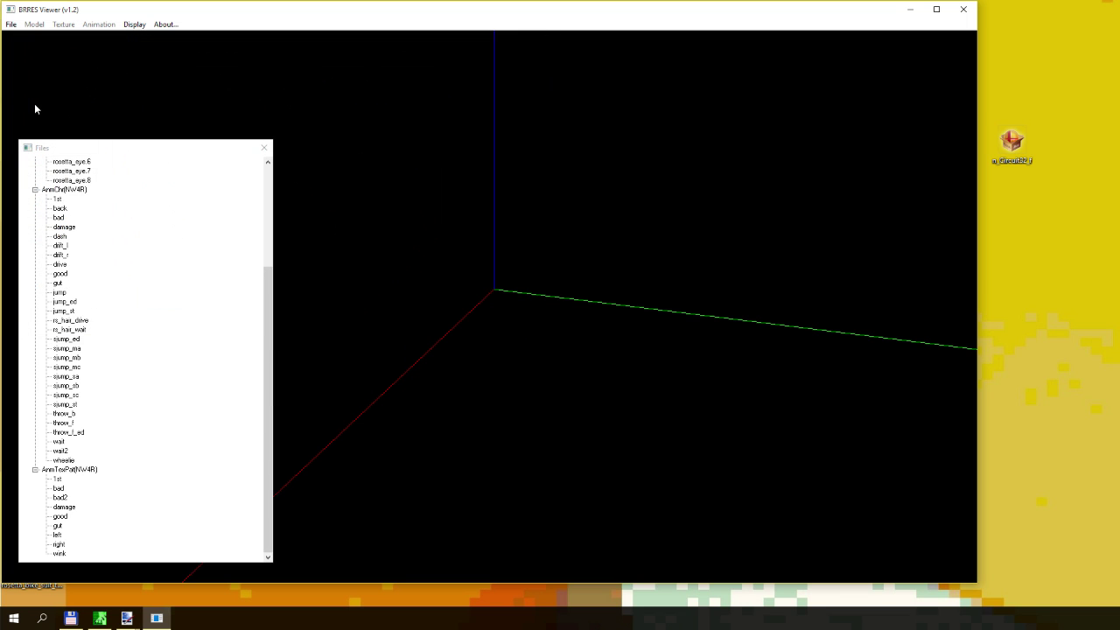
pyautogui.scroll(5, 107, 205)
pyautogui.click(61, 180)
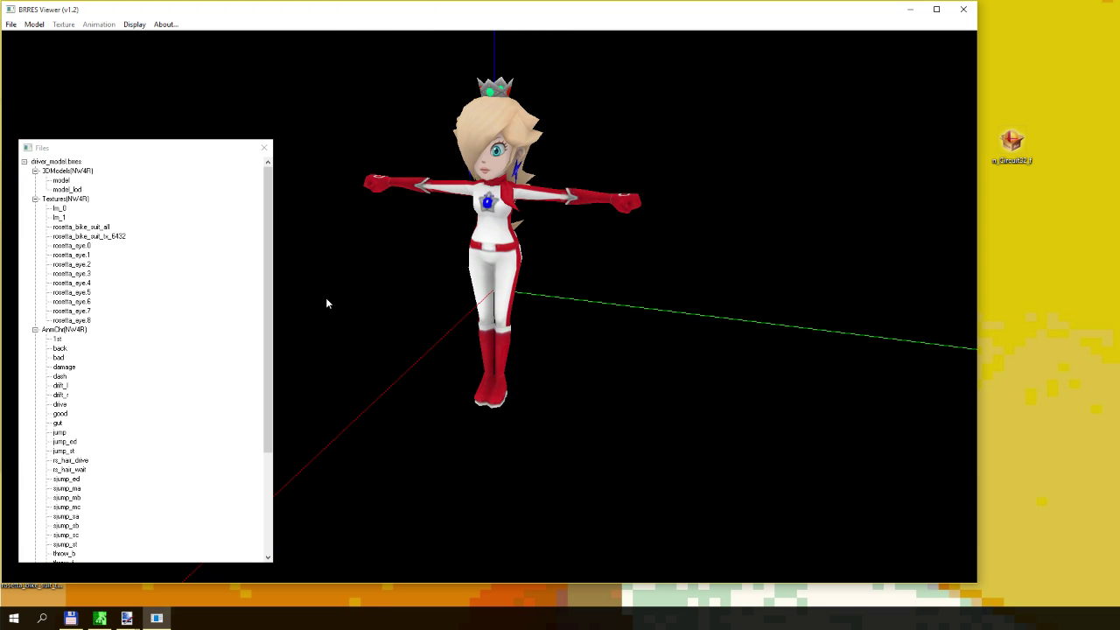
pyautogui.click(58, 358)
pyautogui.click(58, 422)
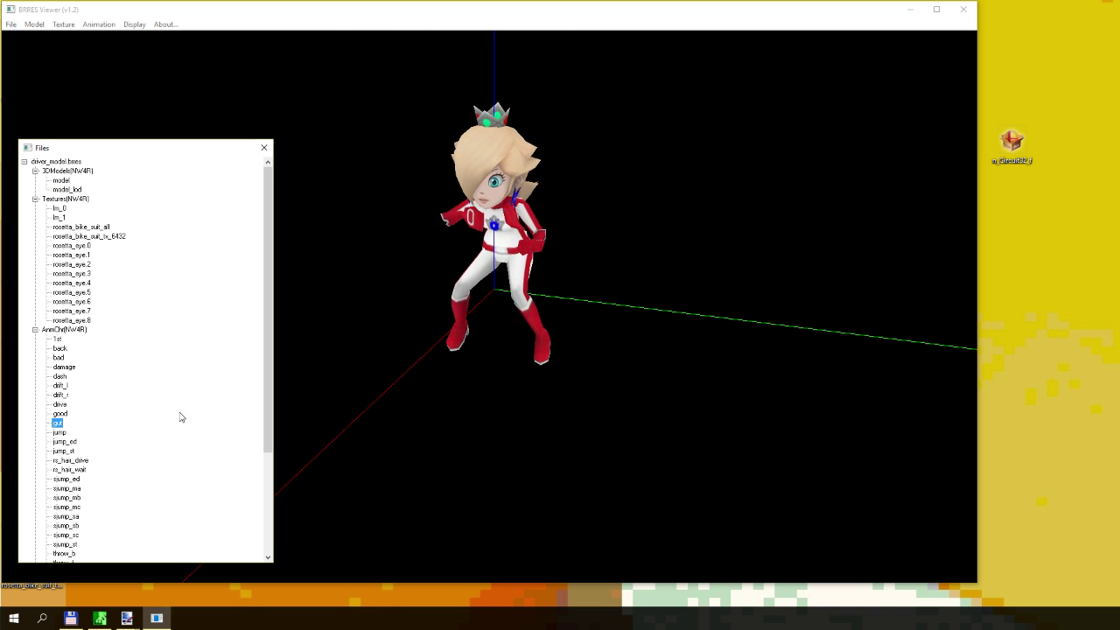
pyautogui.click(964, 10)
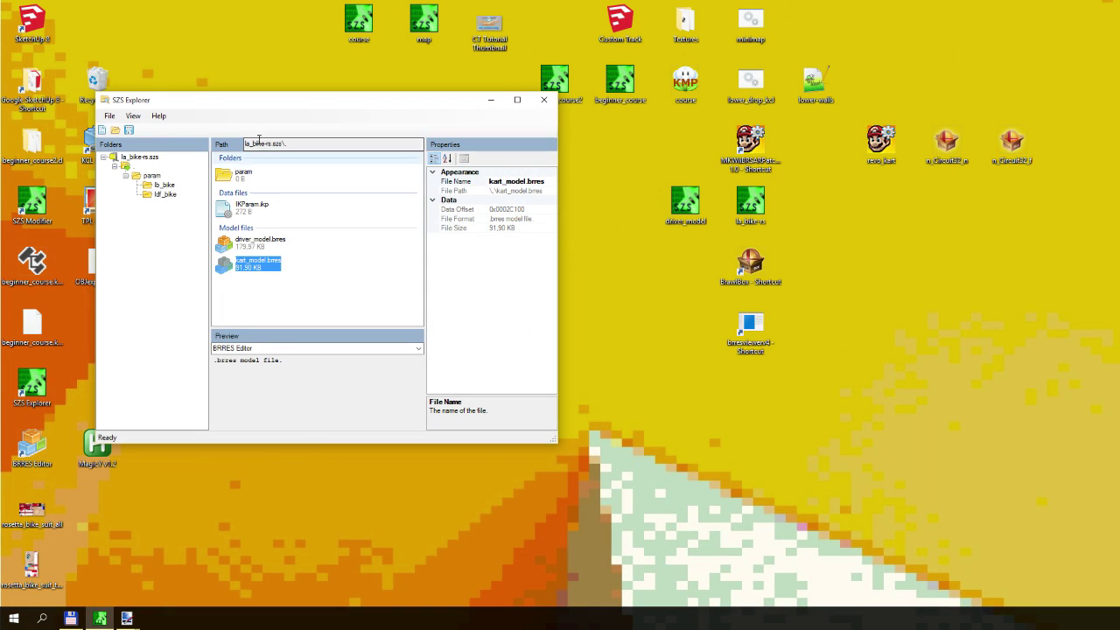
# Replace driver_model.brres in la_bike-rs.szs with the edited desktop copy.
pyautogui.click(253, 243)
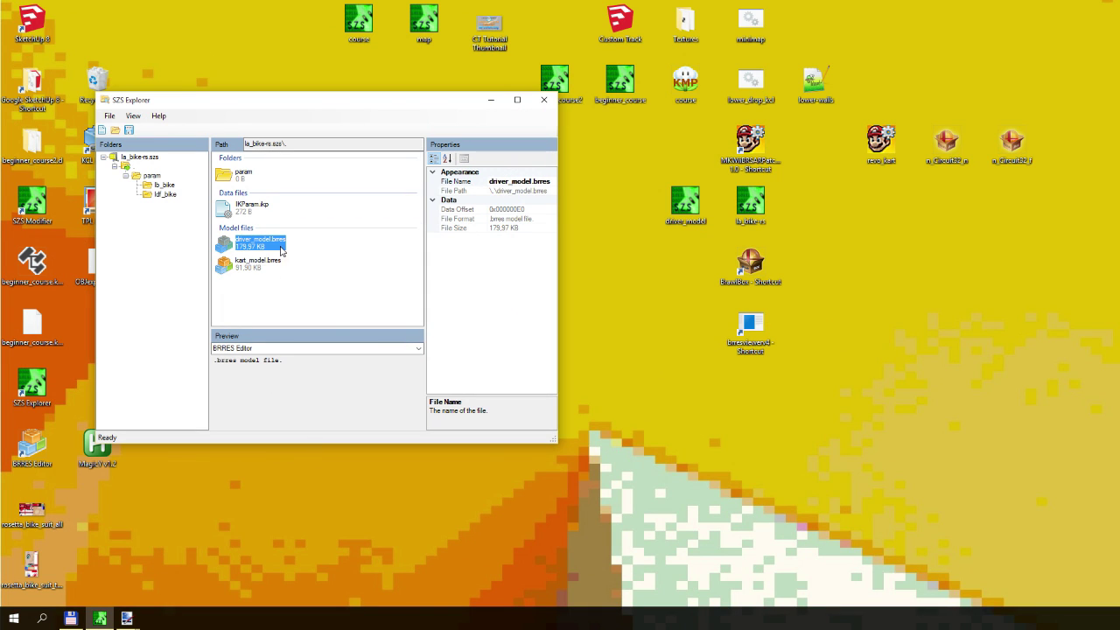
pyautogui.rightClick(255, 253)
pyautogui.click(285, 306)
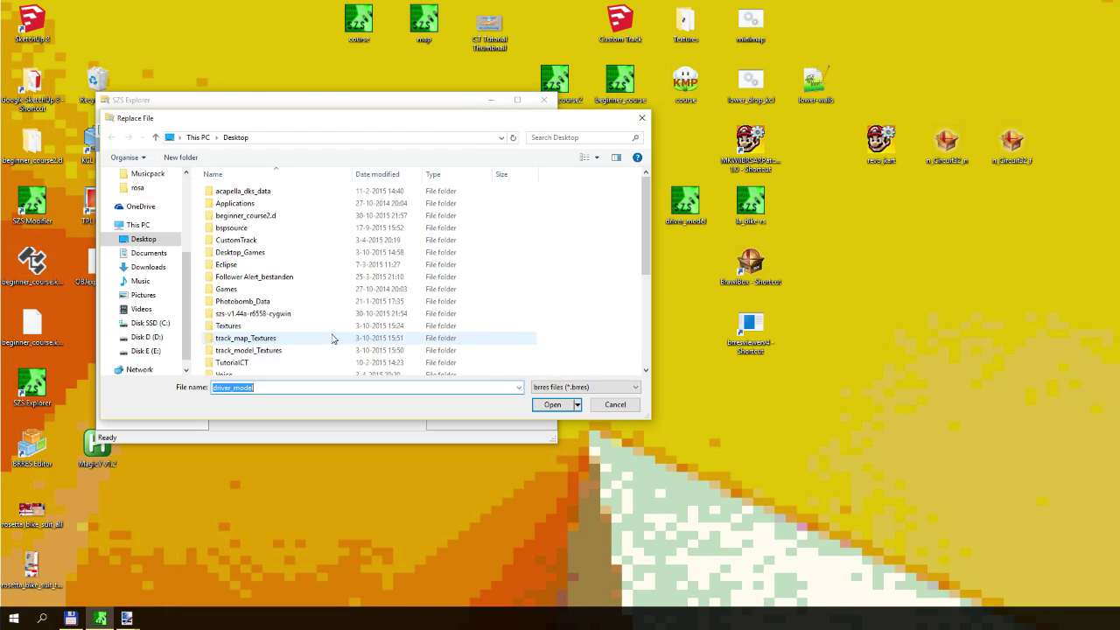
pyautogui.write('dri')
pyautogui.press('Return')
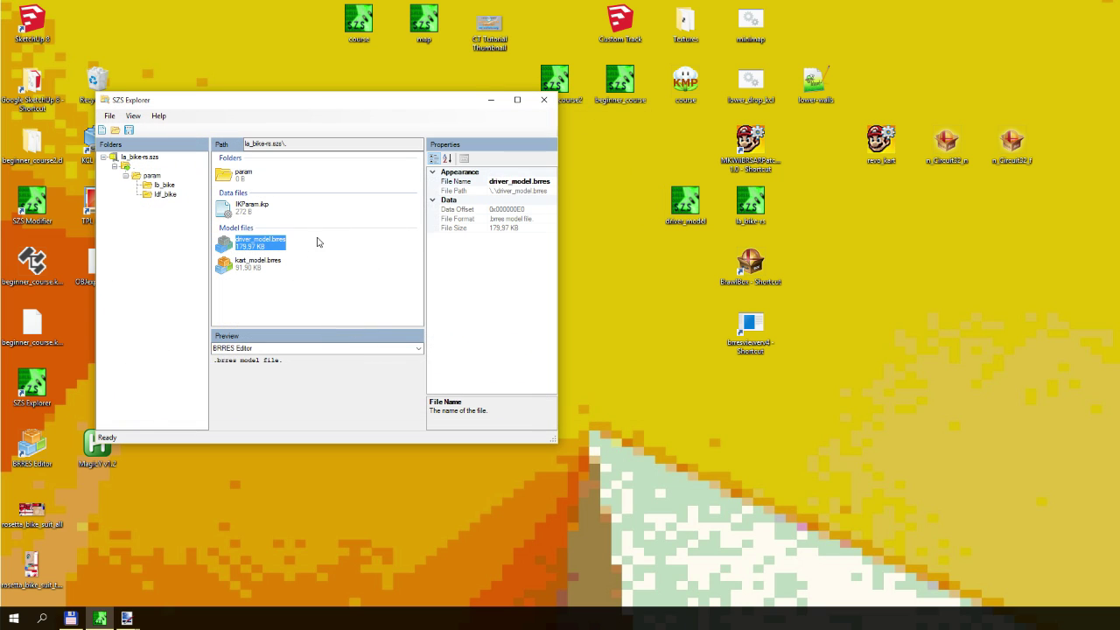
pyautogui.click(262, 263)
pyautogui.click(259, 242)
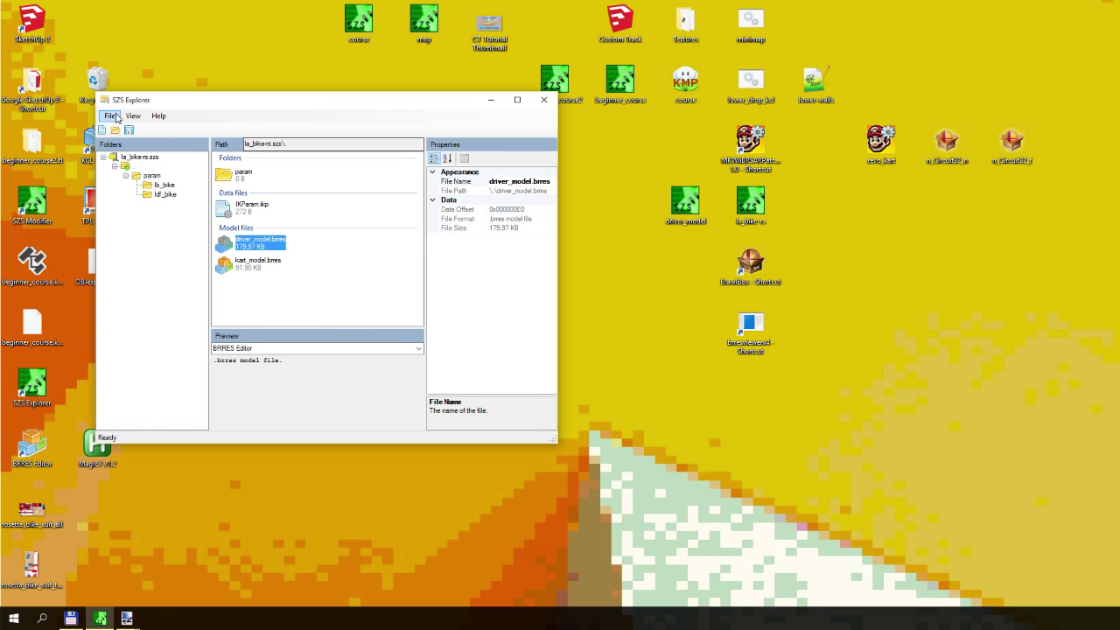
# Save the updated la_bike-rs.szs archive and close SZS Explorer.
pyautogui.click(112, 115)
pyautogui.click(133, 155)
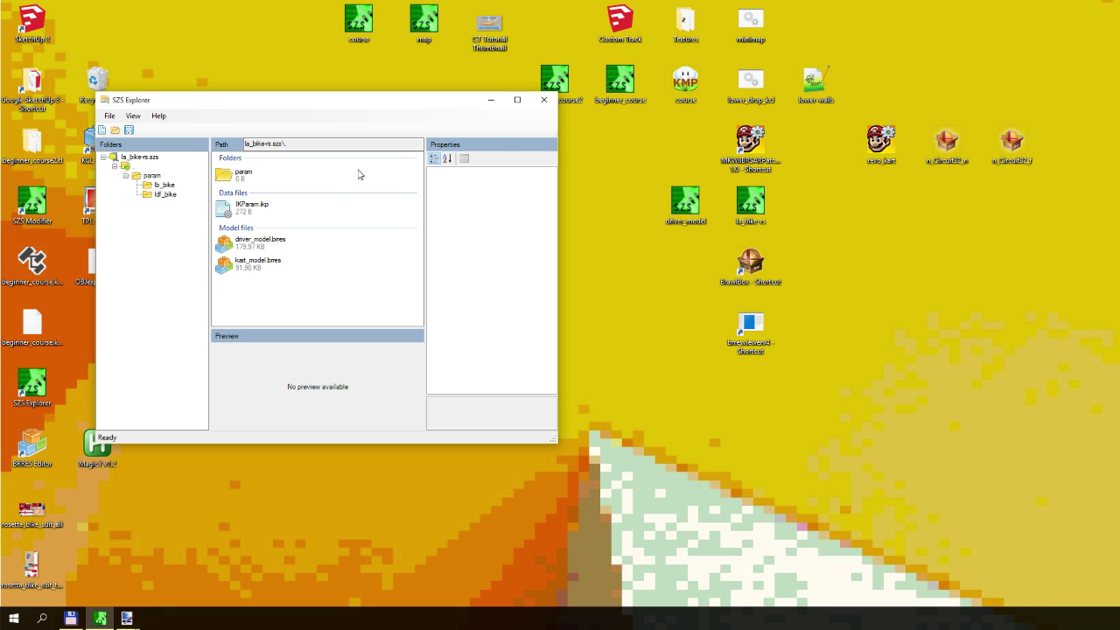
pyautogui.click(544, 100)
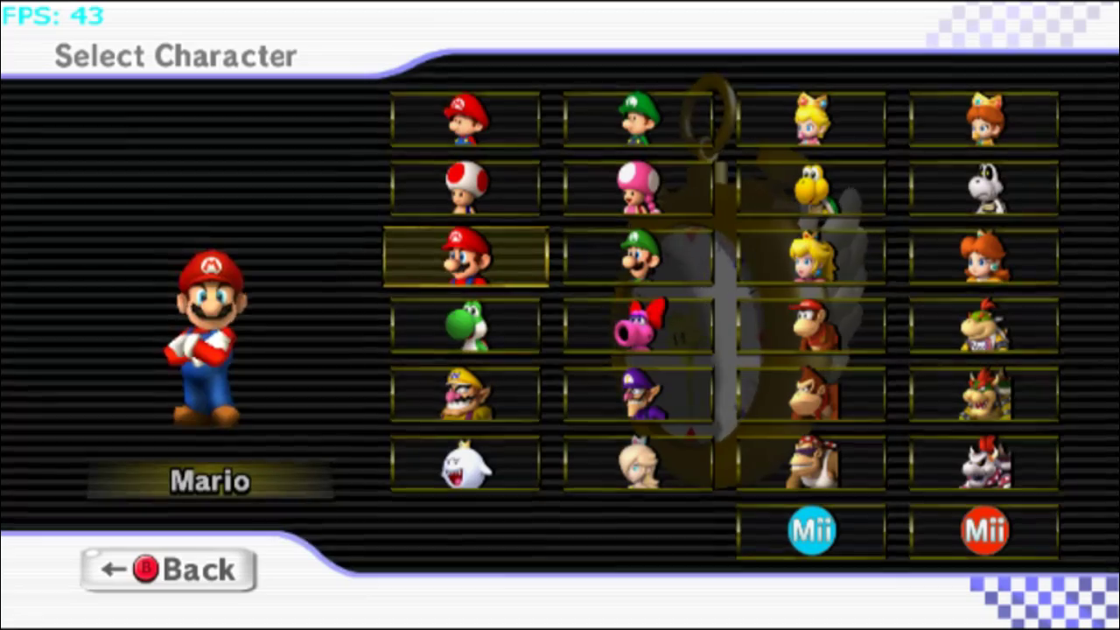
# Select Rosalina from the character roster.
pyautogui.press('Down')
pyautogui.press('Down')
pyautogui.press('Right')
pyautogui.press('Down')
pyautogui.press('Up')
pyautogui.press('Down')
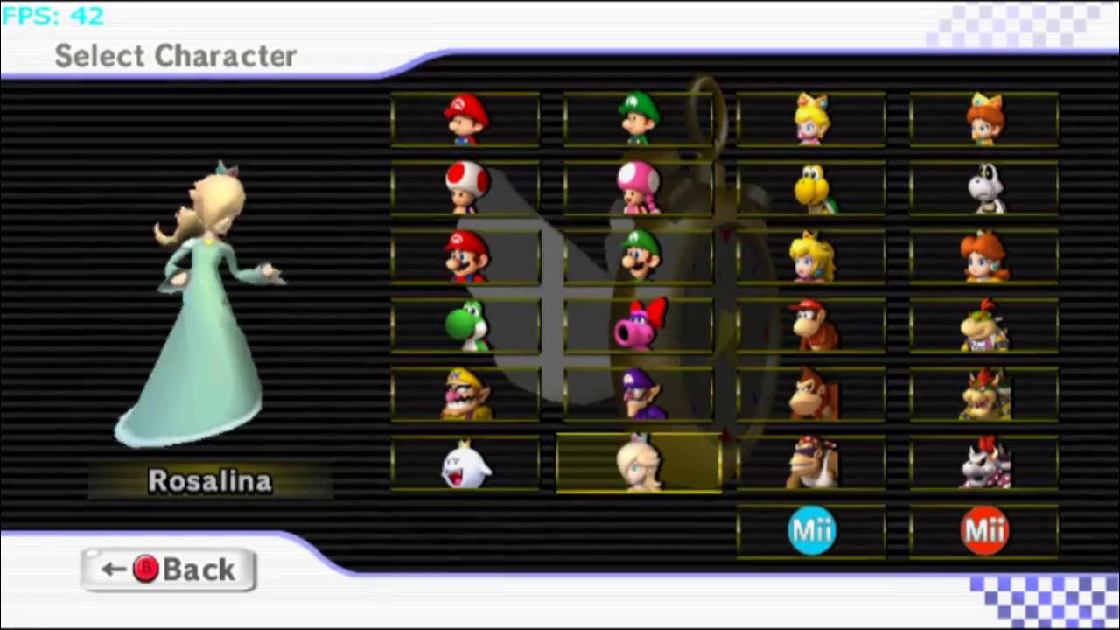
pyautogui.press('Return')
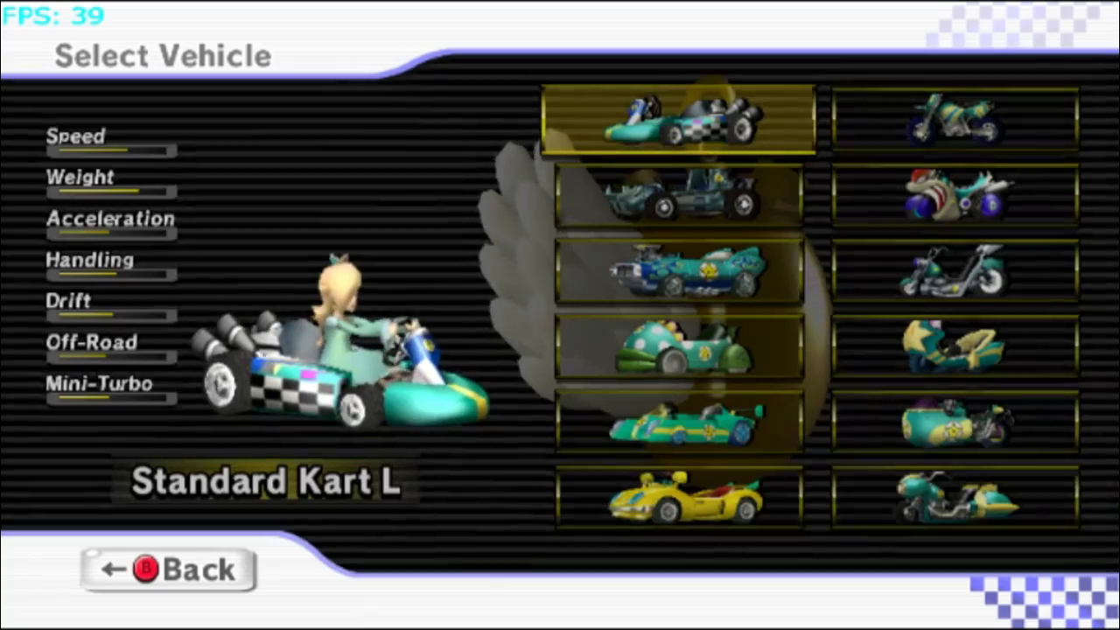
# Pick the Bowser Bike as the vehicle and choose manual drifting.
pyautogui.press('Down')
pyautogui.press('Right')
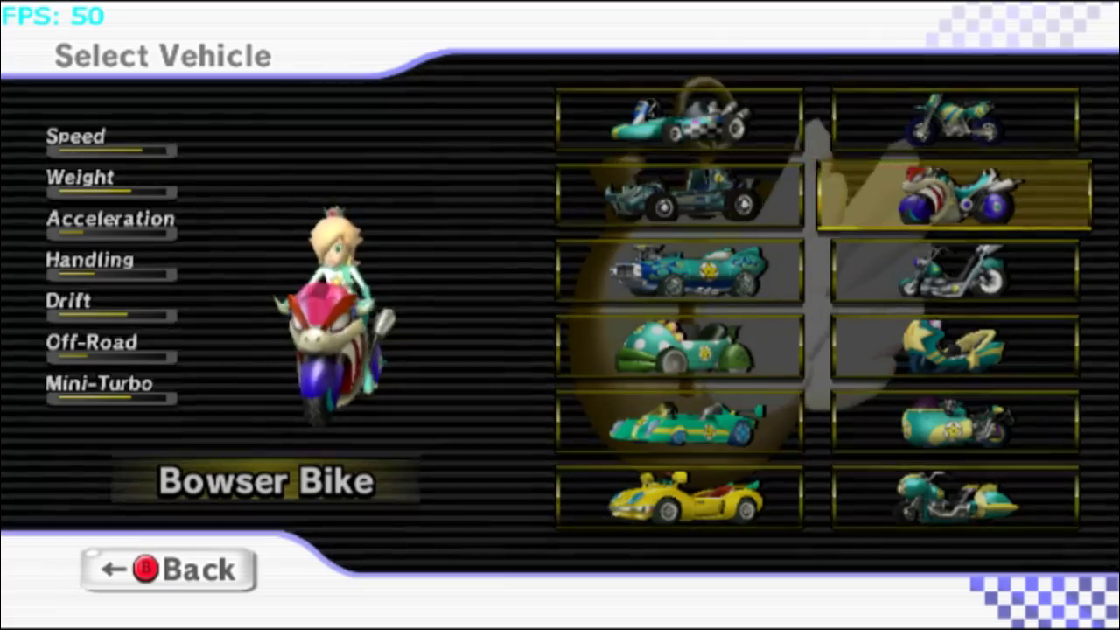
pyautogui.press('Return')
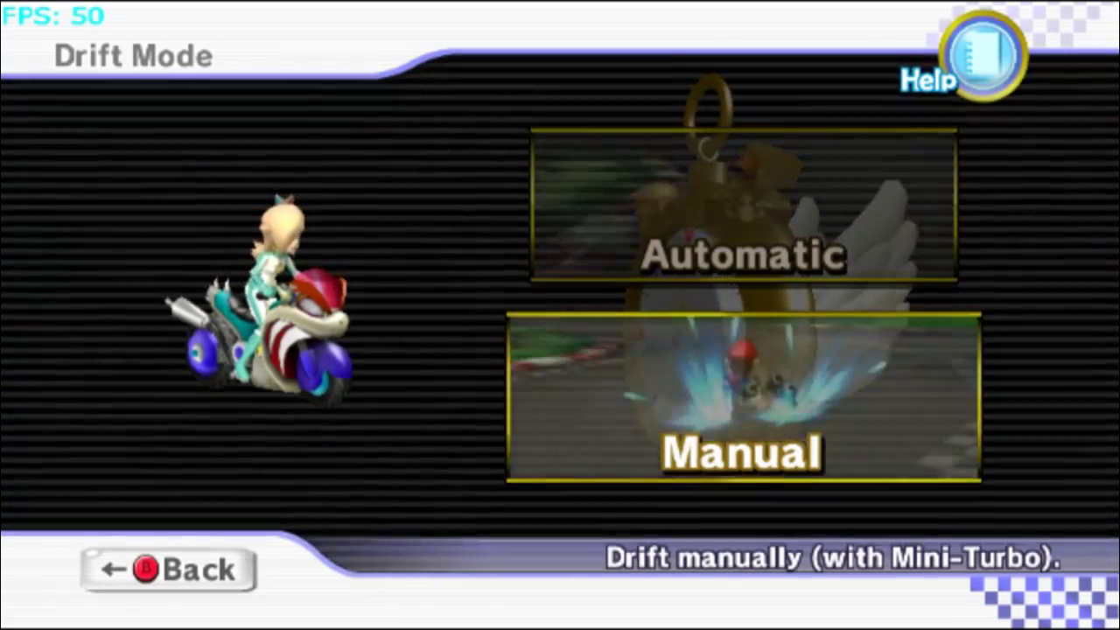
pyautogui.press('Return')
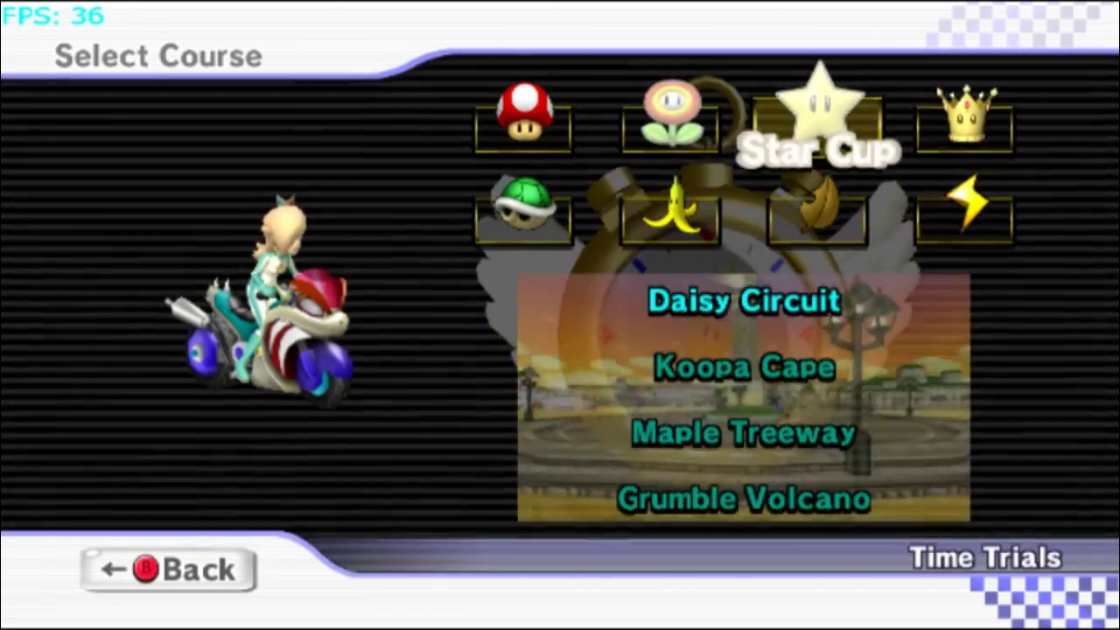